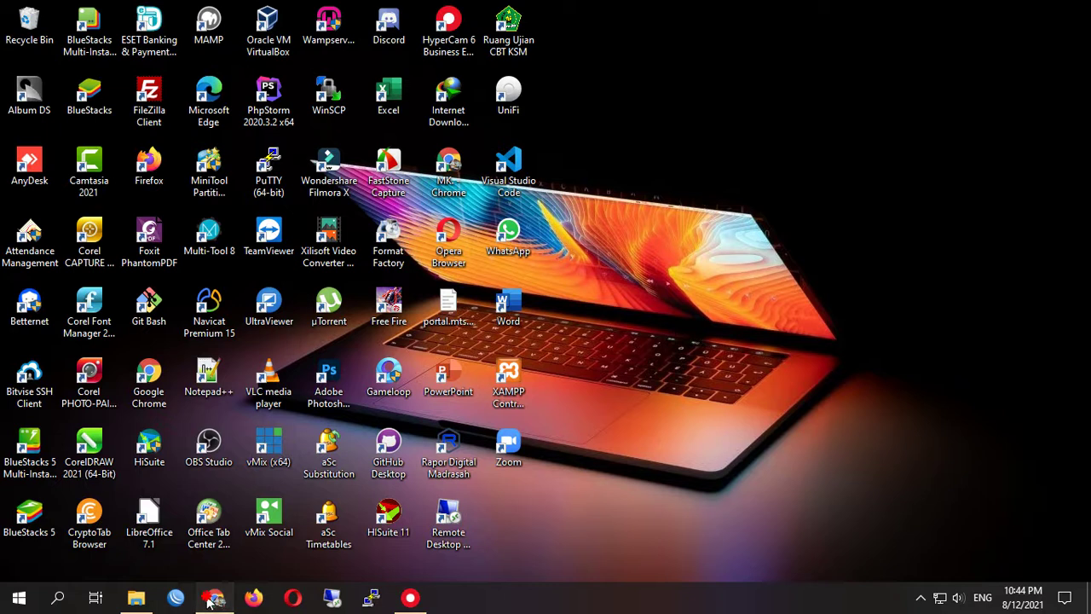
Open the LMS login page in the browser and sign in to the teacher account
click(213, 597)
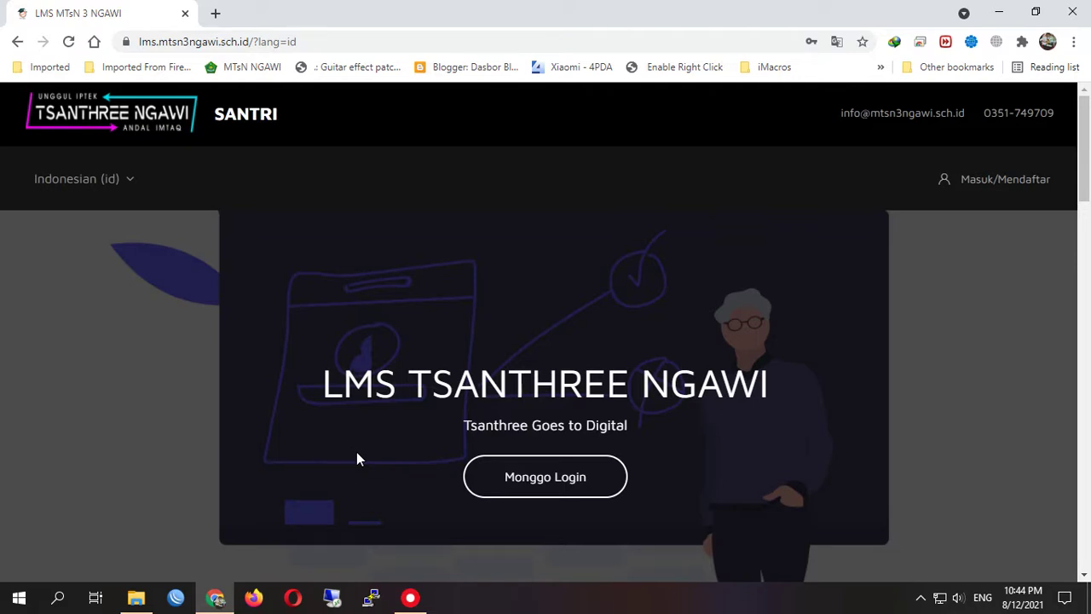
click(535, 483)
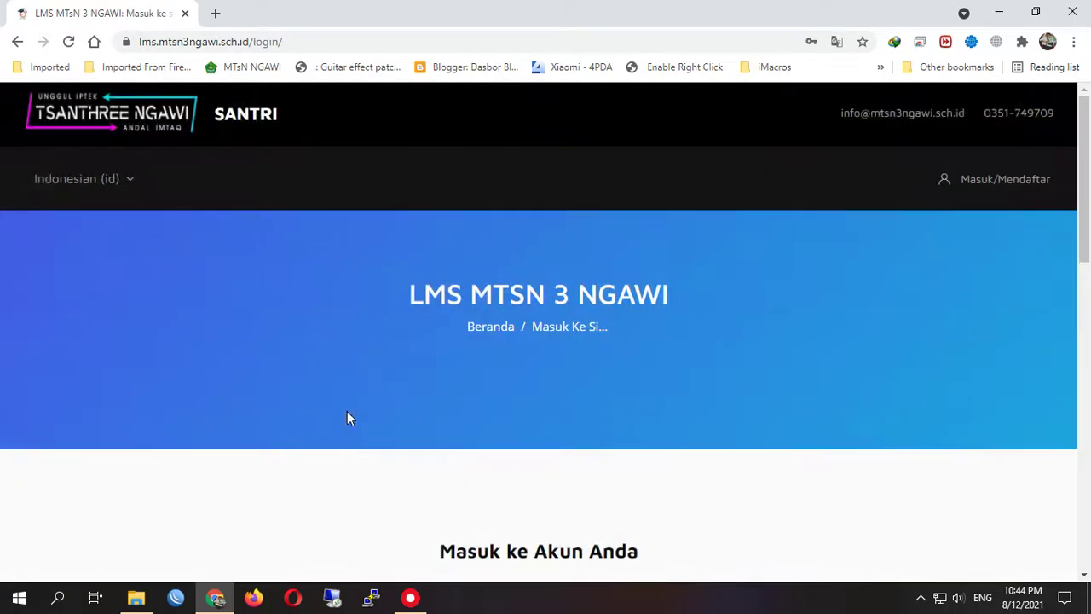
scroll(347, 411, down, 4)
click(475, 414)
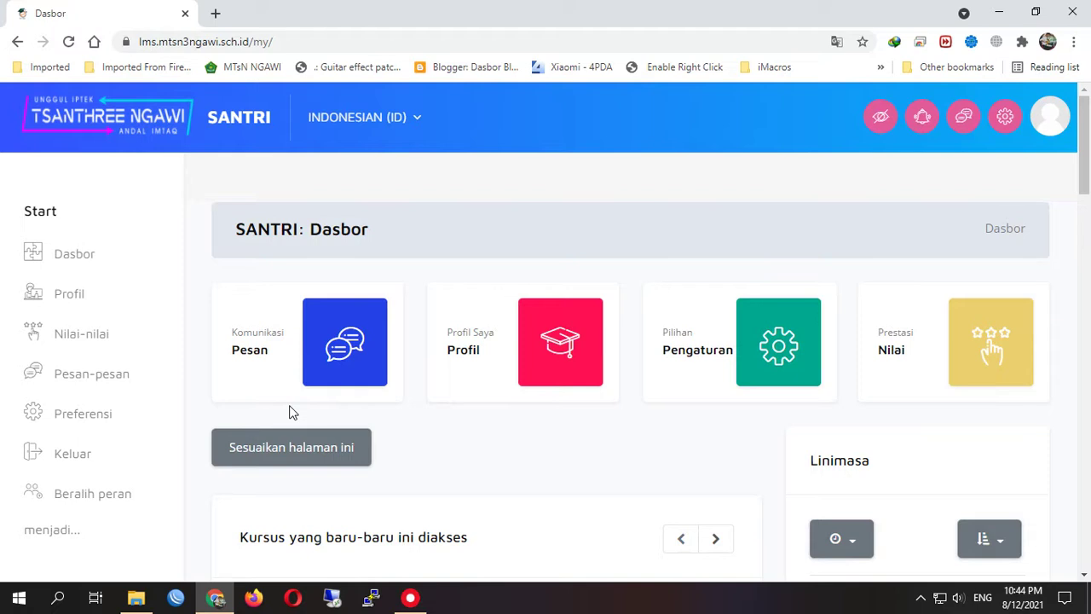
Examine the dashboard's recently accessed courses and the Mata Pelajaran course list
scroll(571, 431, down, 6)
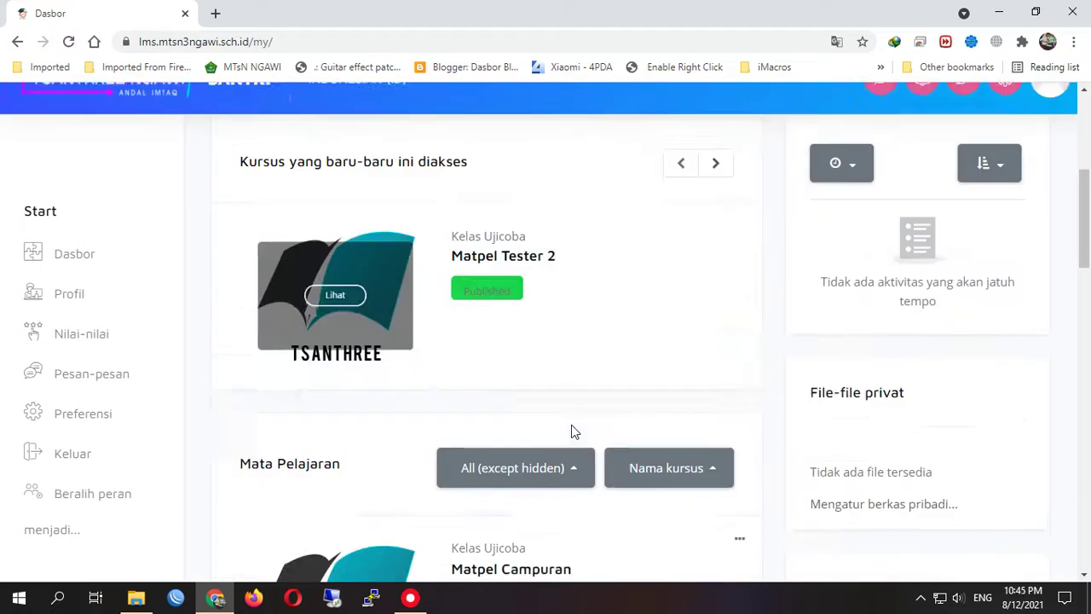
scroll(571, 430, down, 1)
scroll(571, 431, up, 2)
scroll(571, 430, down, 4)
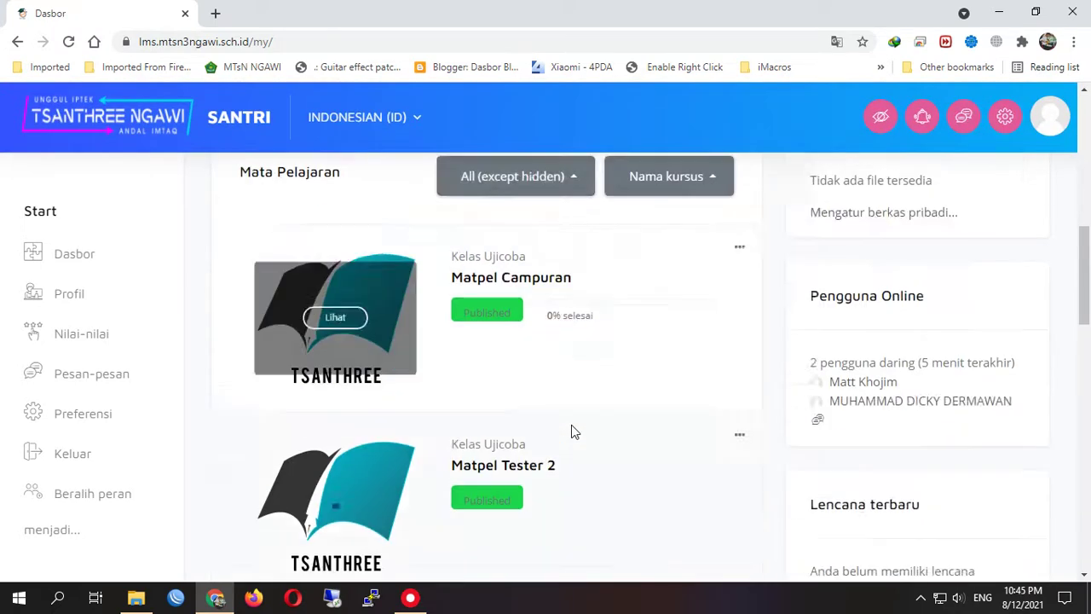
scroll(443, 275, up, 1)
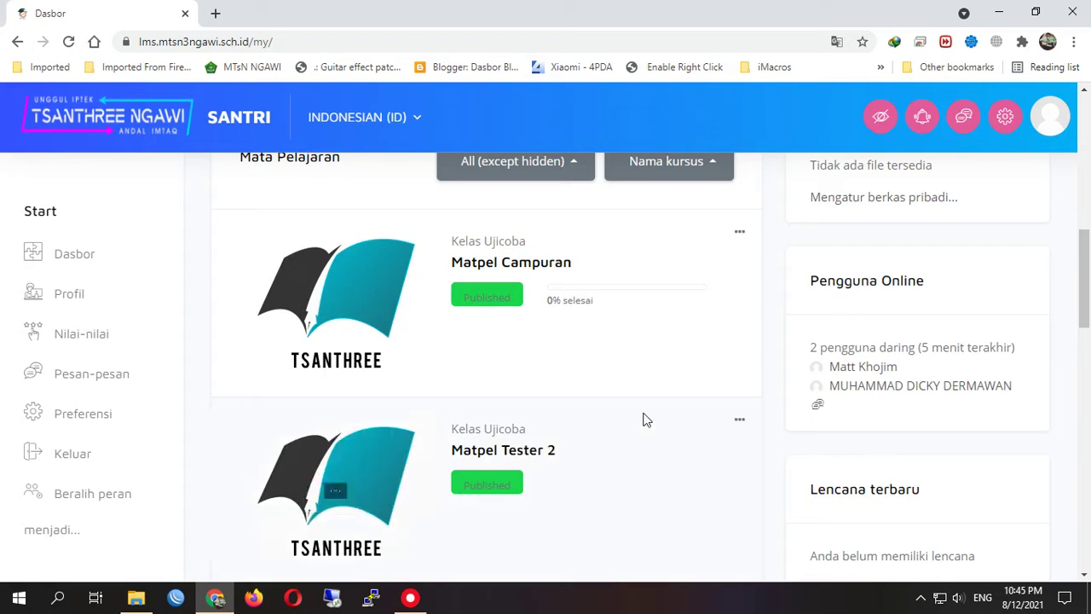
scroll(664, 415, up, 1)
scroll(665, 415, up, 1)
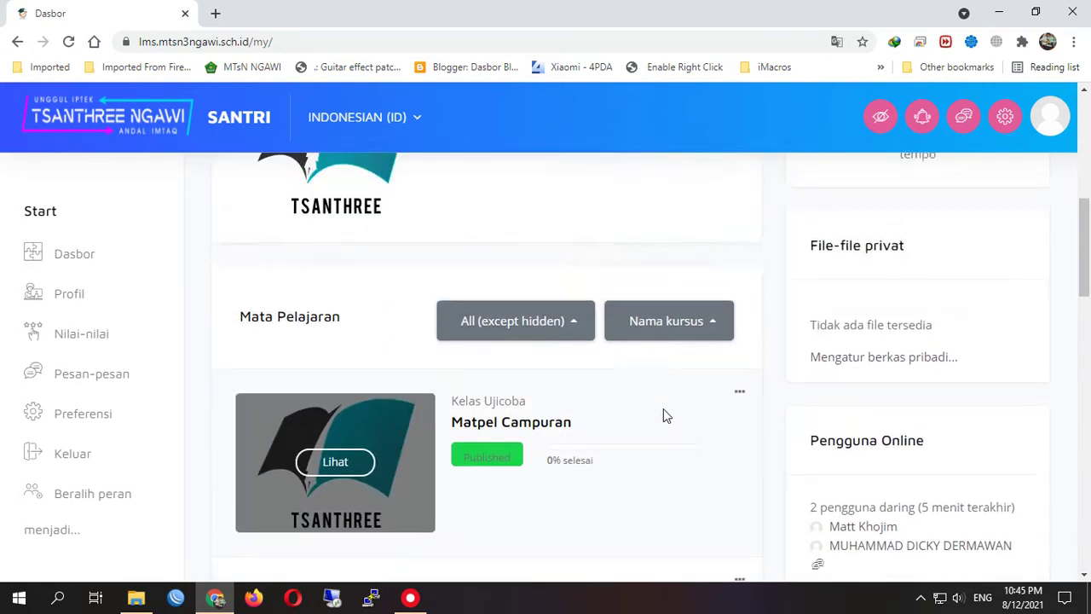
scroll(671, 414, down, 2)
scroll(900, 268, up, 2)
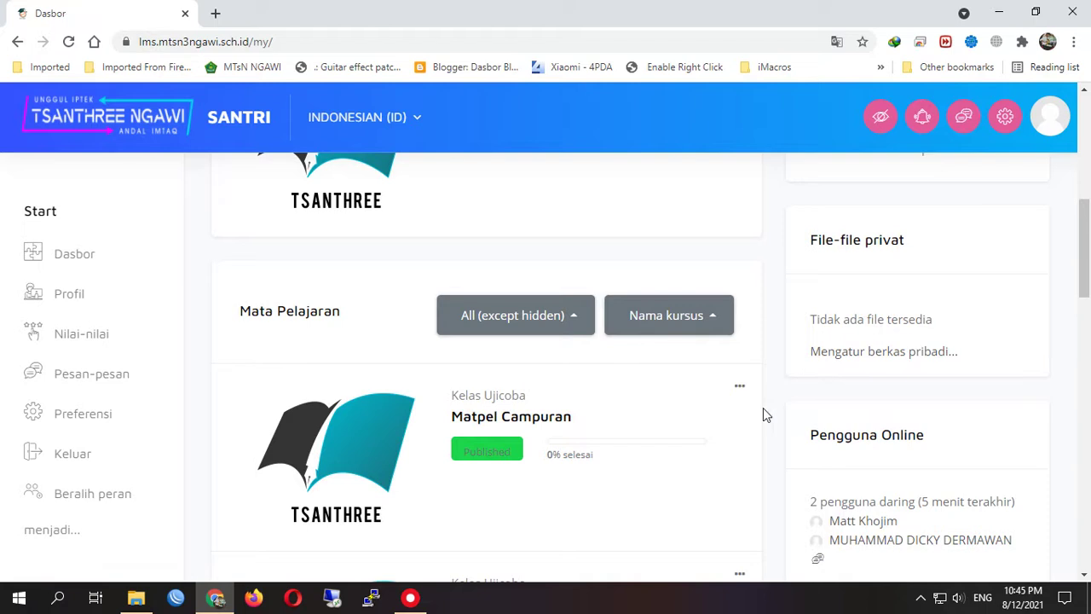
scroll(783, 412, up, 1)
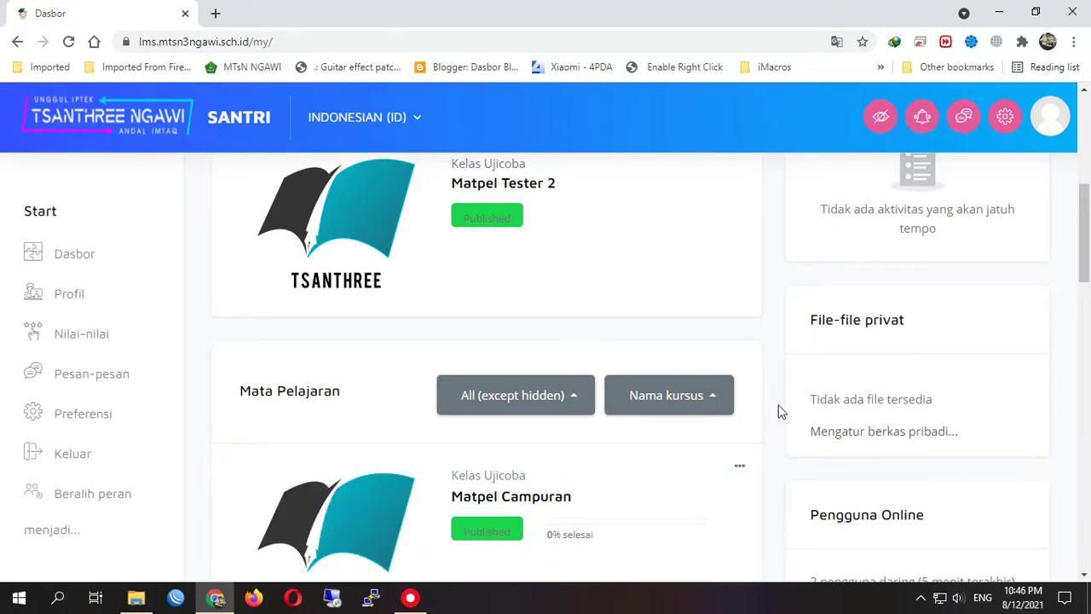
Open the private files manager and create a folder named Materi Kelas 7
scroll(778, 410, up, 1)
scroll(779, 409, down, 2)
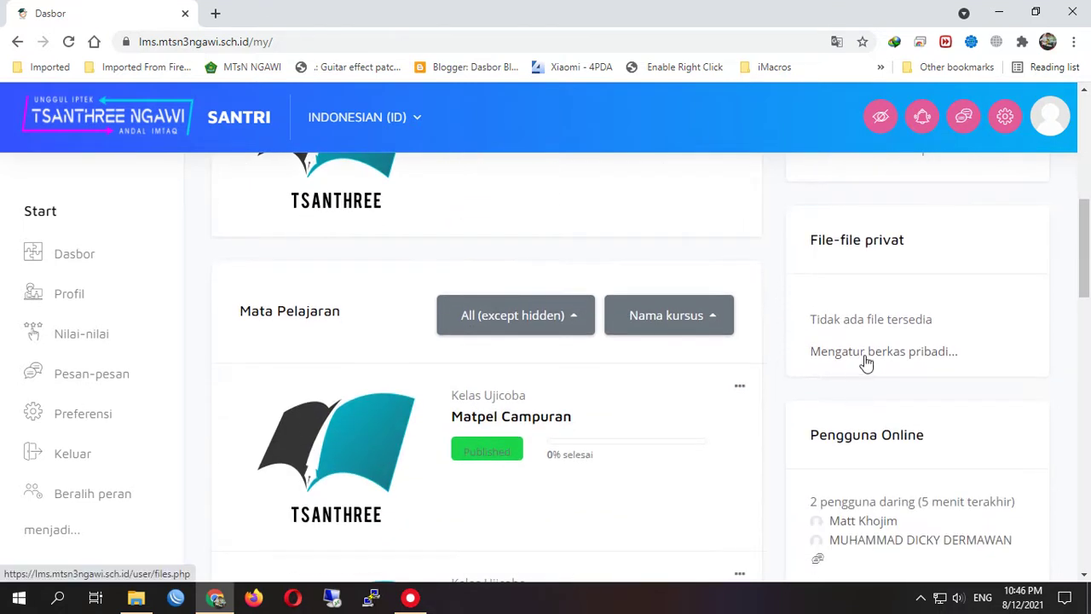
click(876, 356)
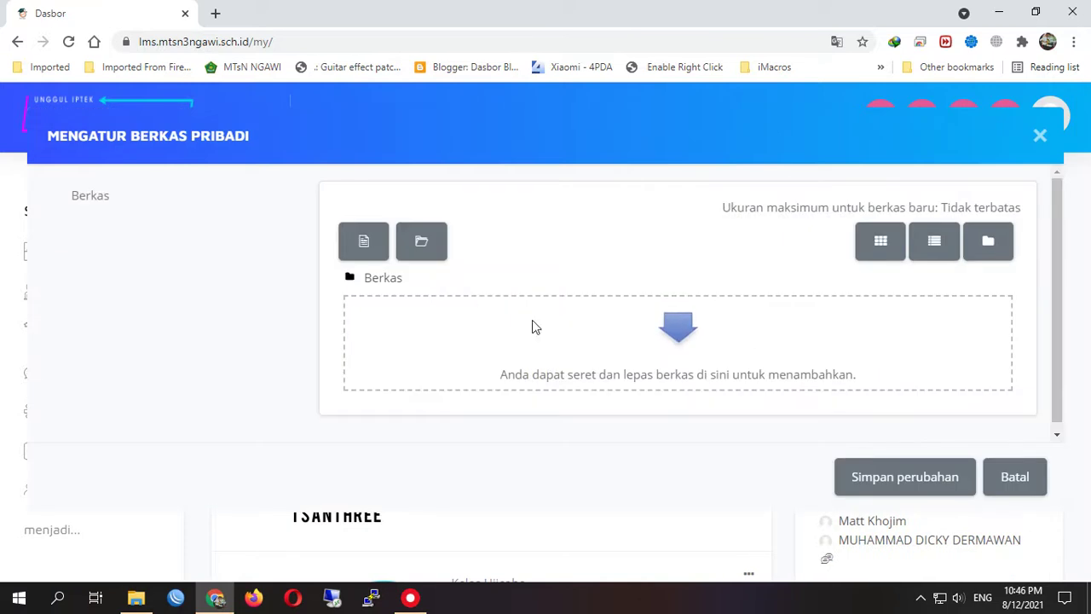
click(421, 246)
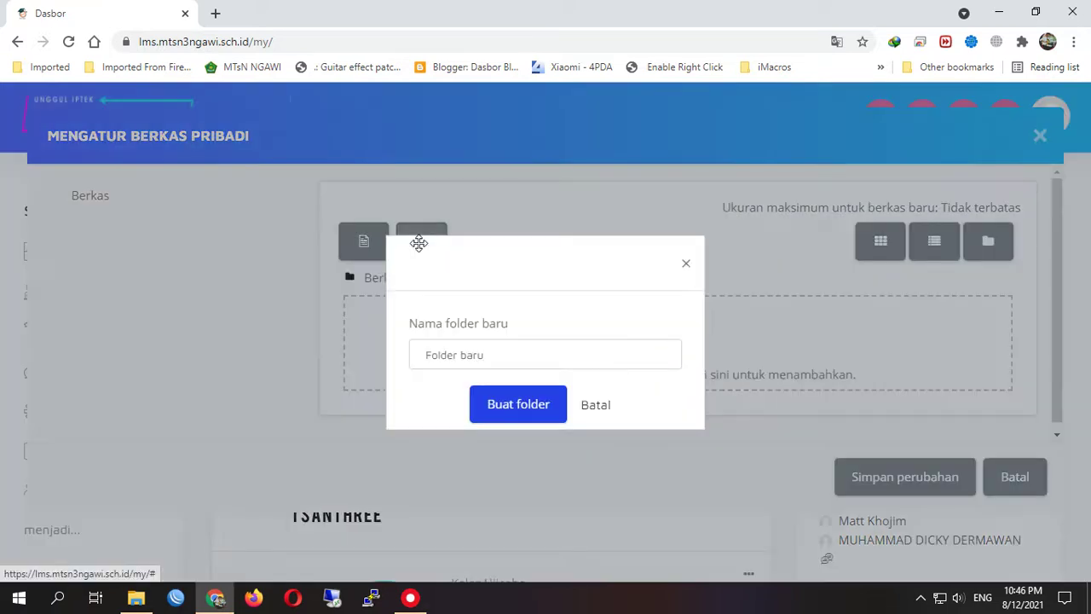
click(484, 353)
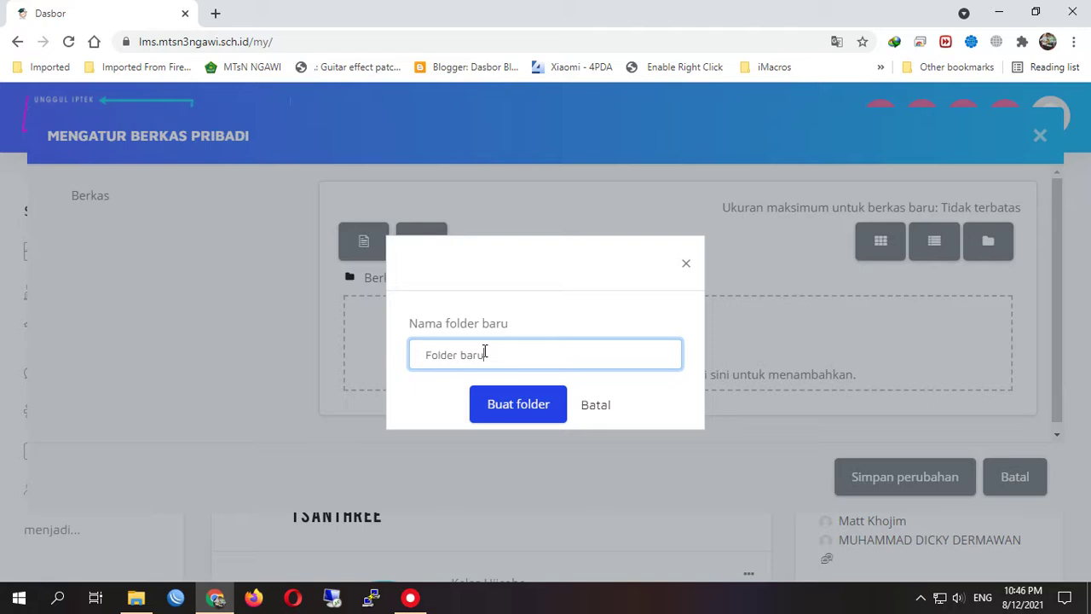
drag(484, 353, 397, 358)
text(Materi Kelas 7)
click(518, 406)
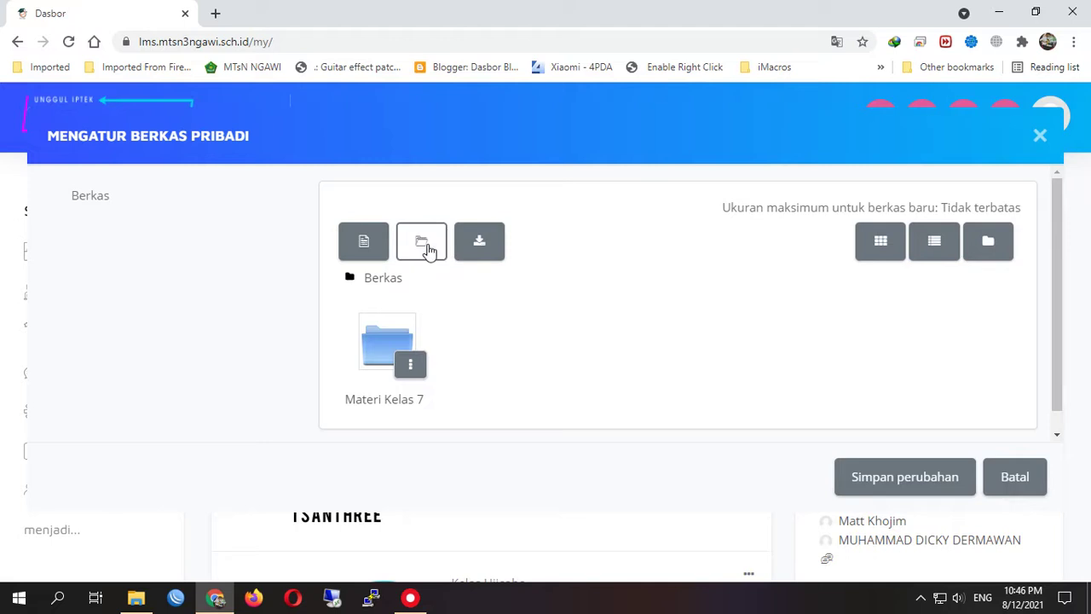
Create a second private files folder named Materi Kelas 8
click(429, 249)
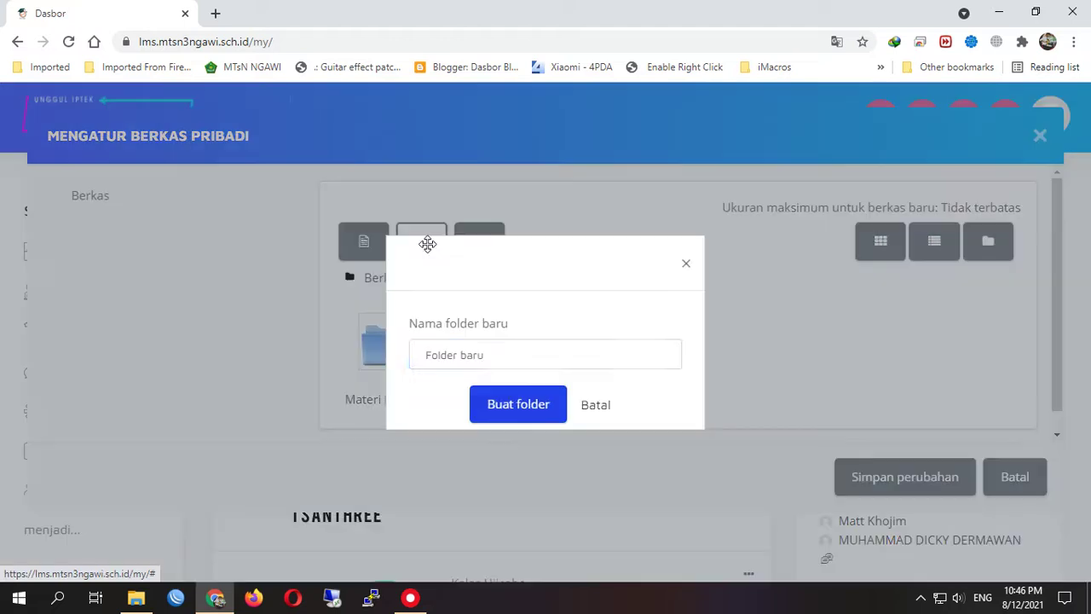
double_click(529, 363)
triple_click(530, 365)
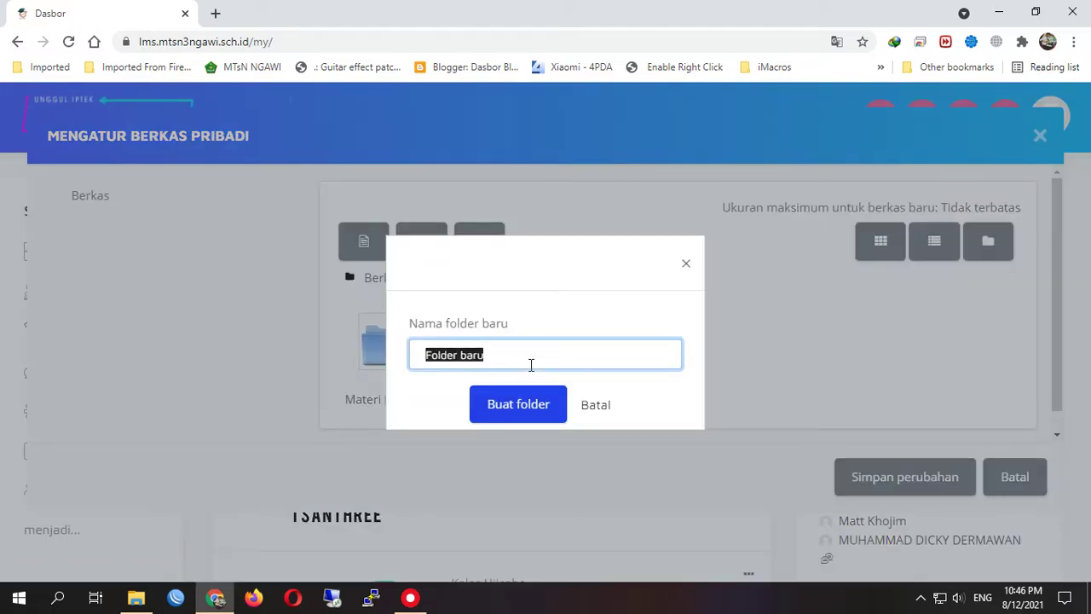
text(m)
key(BackSpace)
text(M)
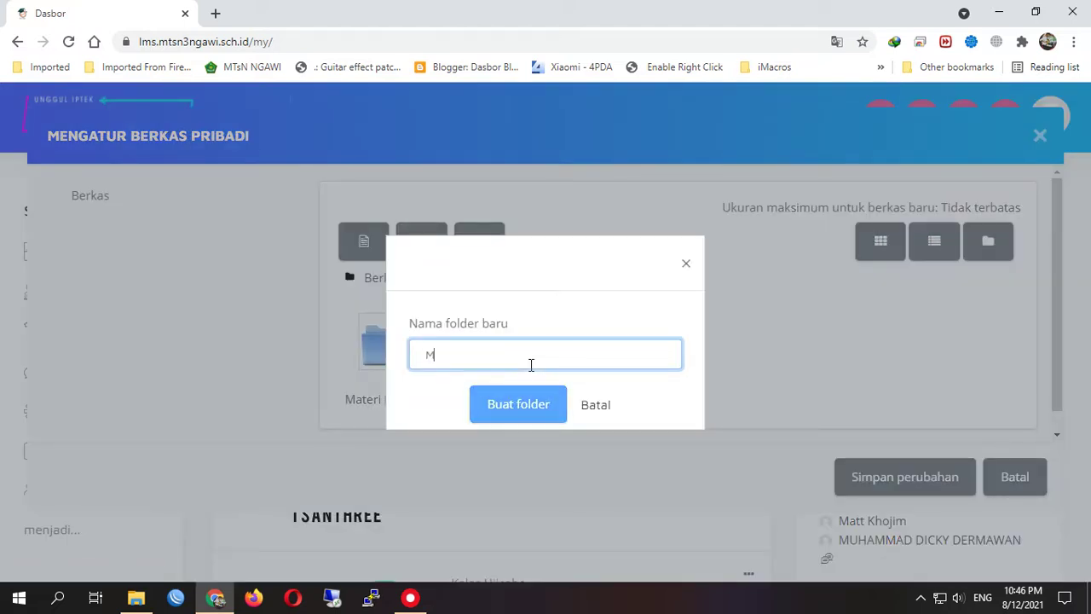
text(ateri Kelas )
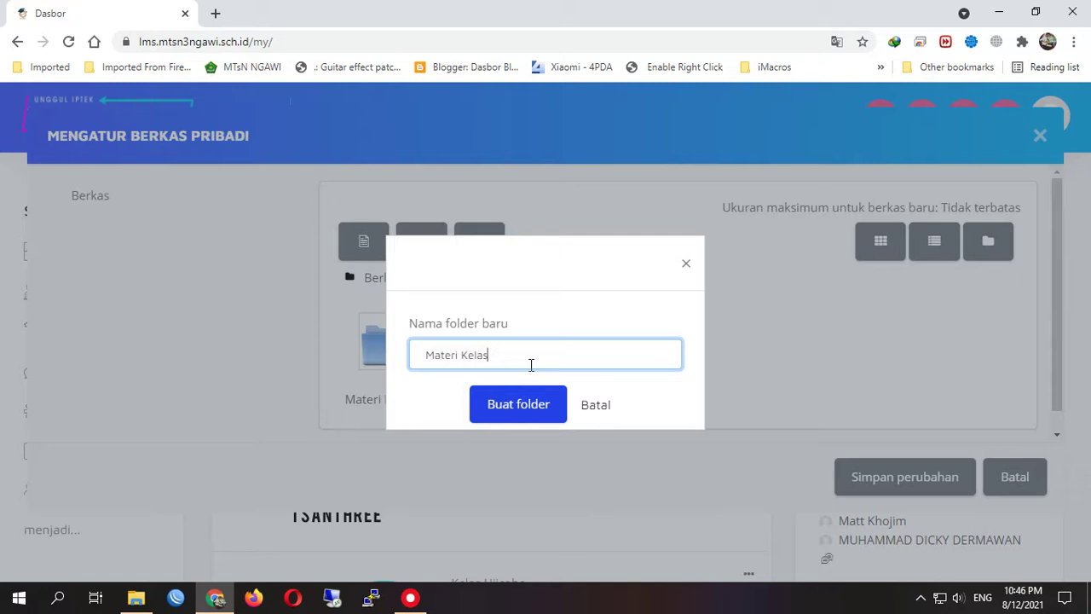
text(8)
click(523, 407)
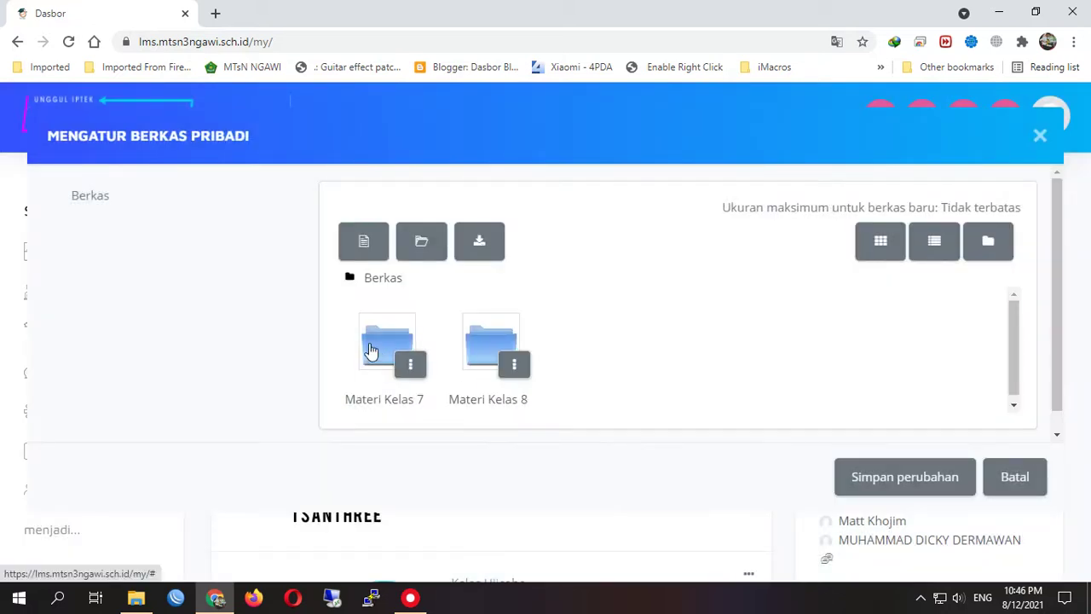
Upload Buku Panduan KSM.pptx from the Sampel LMS folder in Documents into Materi Kelas 7 and save the private file changes
click(368, 354)
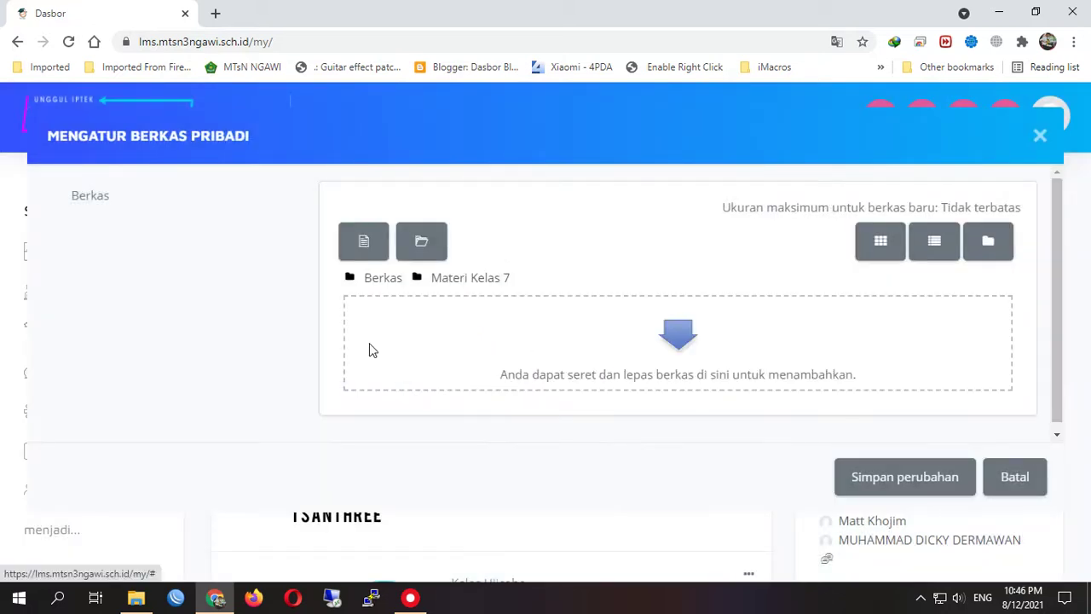
click(671, 331)
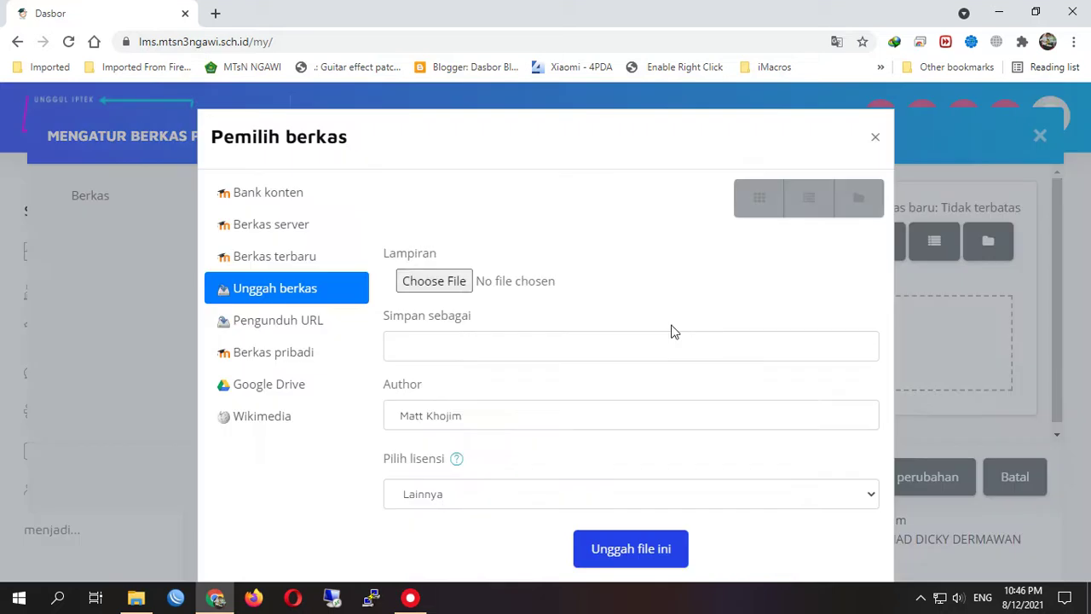
click(428, 284)
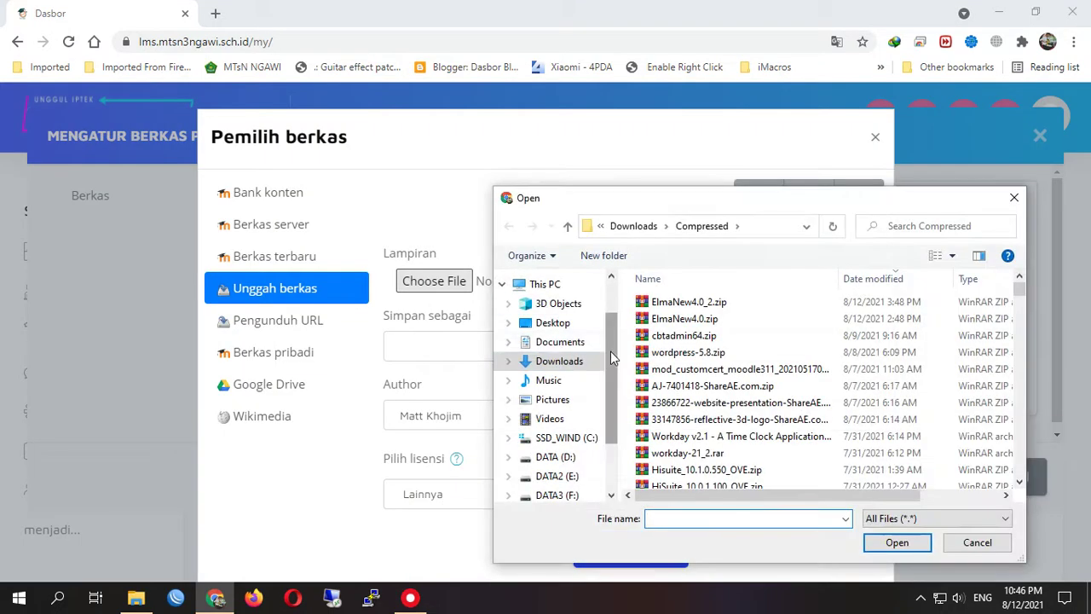
click(554, 346)
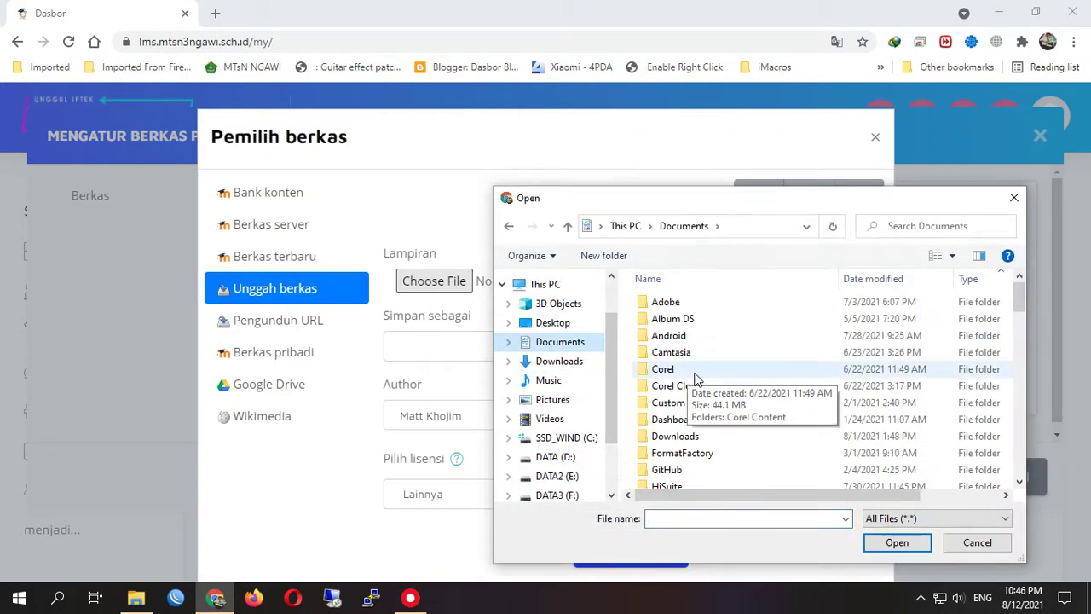
scroll(695, 384, down, 1)
scroll(698, 426, down, 4)
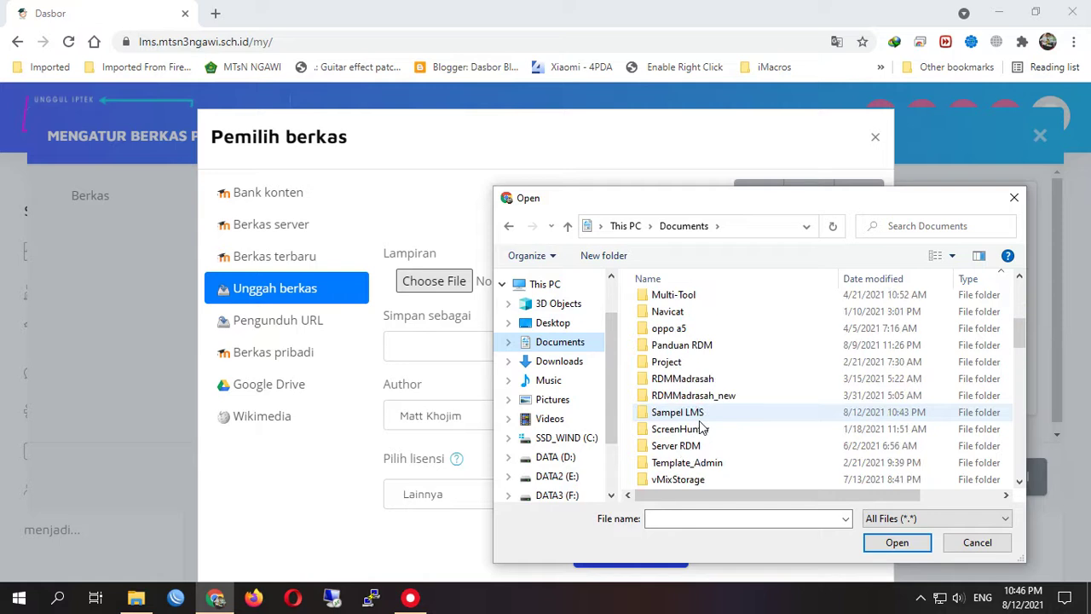
double_click(700, 417)
double_click(687, 304)
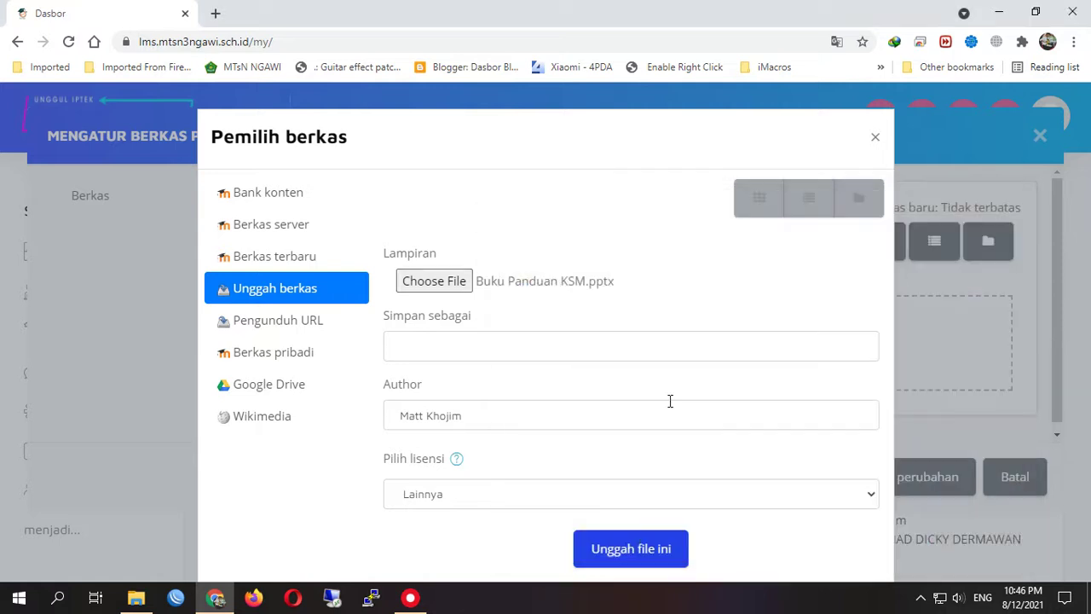
click(630, 545)
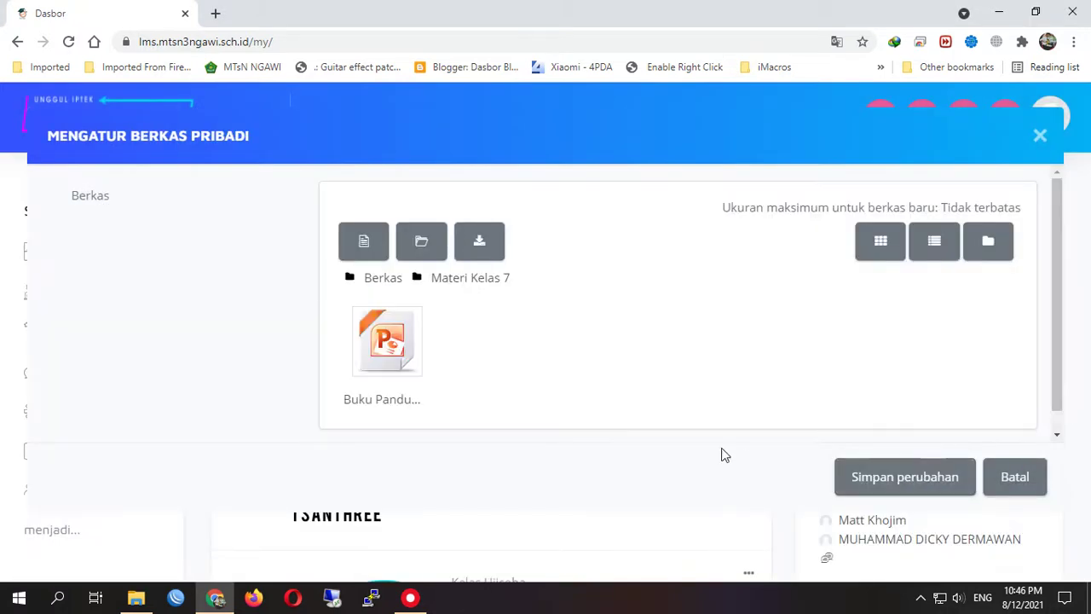
click(941, 484)
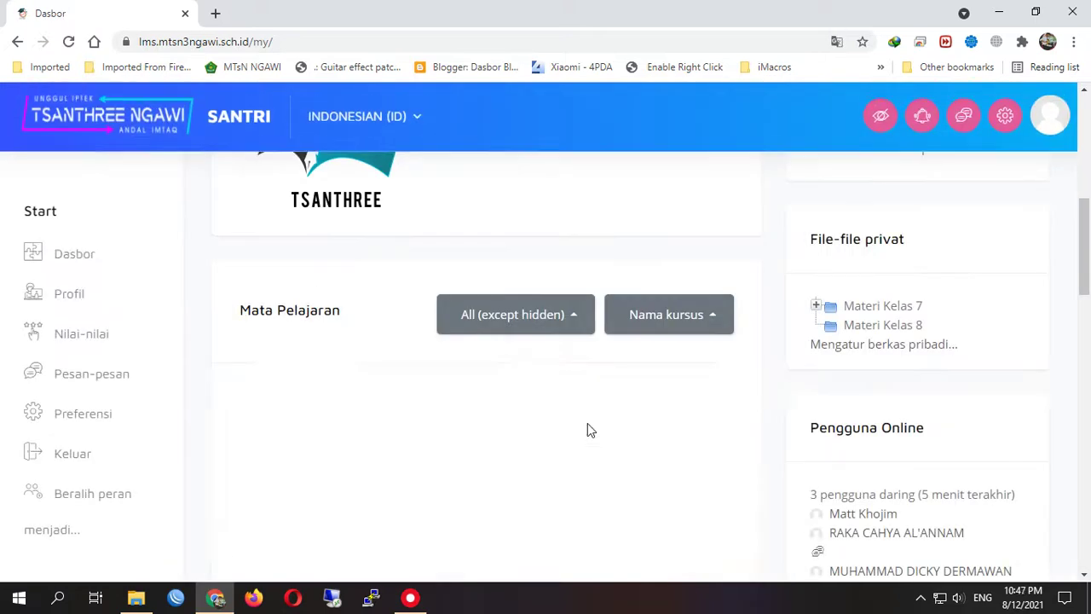
click(818, 307)
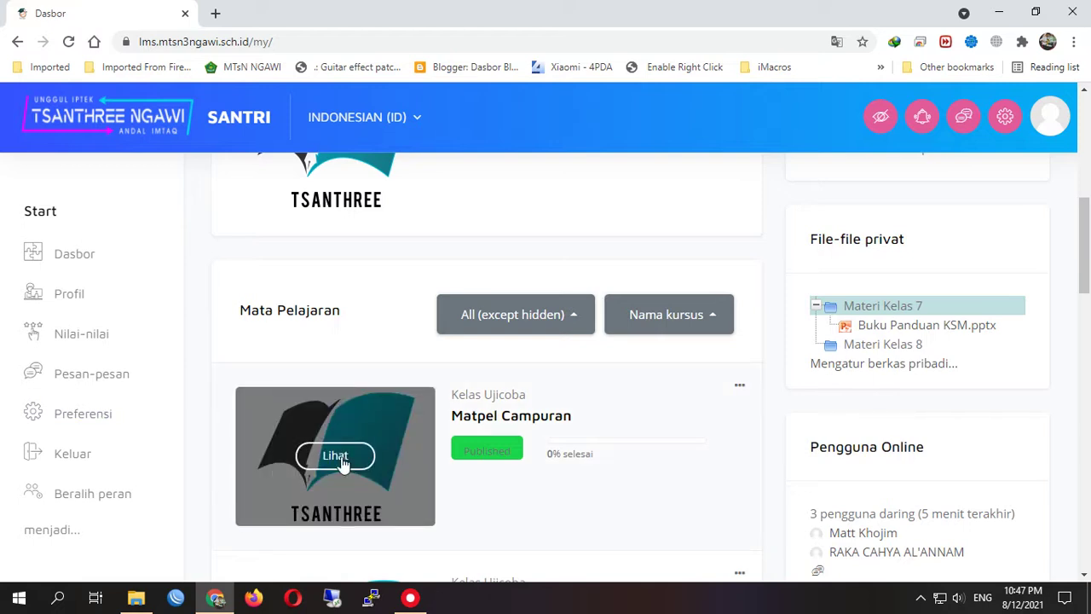
Open the Matpel Campuran course and turn on its editing mode
scroll(433, 475, down, 4)
scroll(433, 476, up, 3)
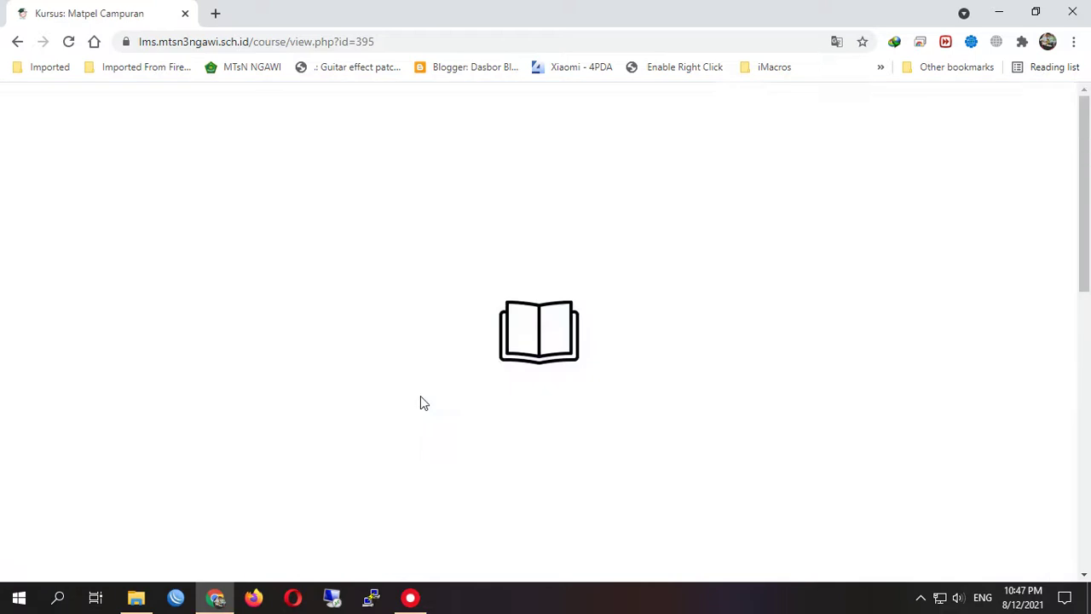
scroll(420, 396, down, 4)
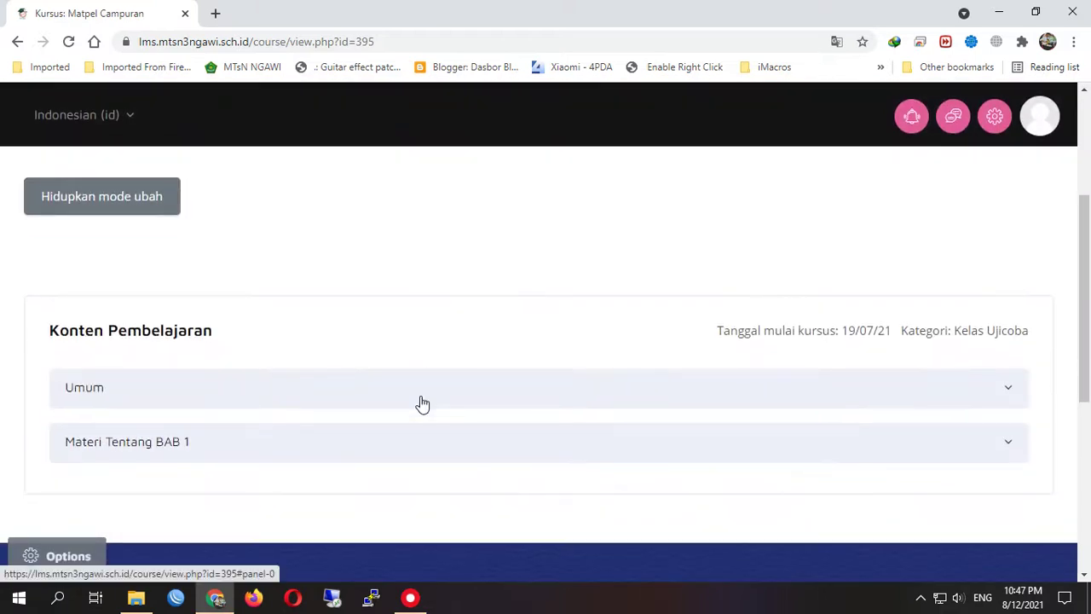
click(98, 204)
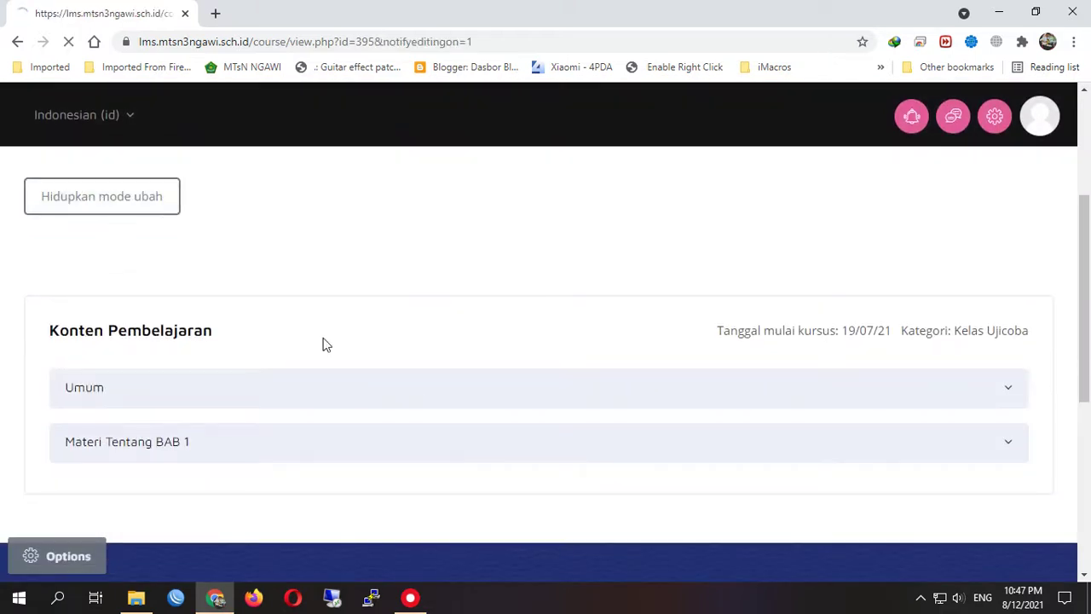
Add 1 new topic to the Konten Pembelajaran section of the course
scroll(335, 352, down, 3)
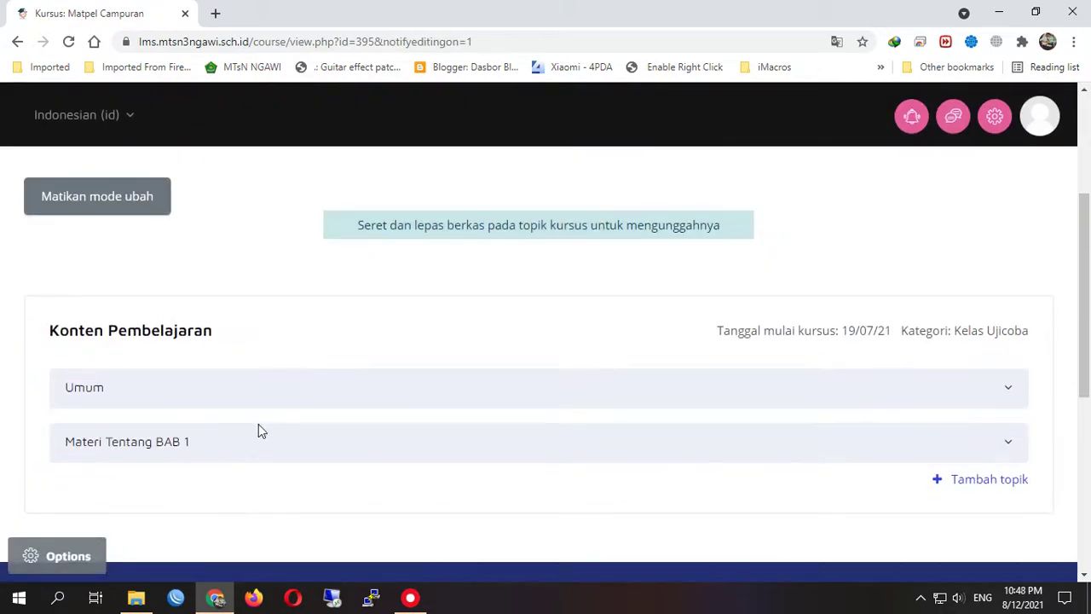
scroll(254, 448, down, 1)
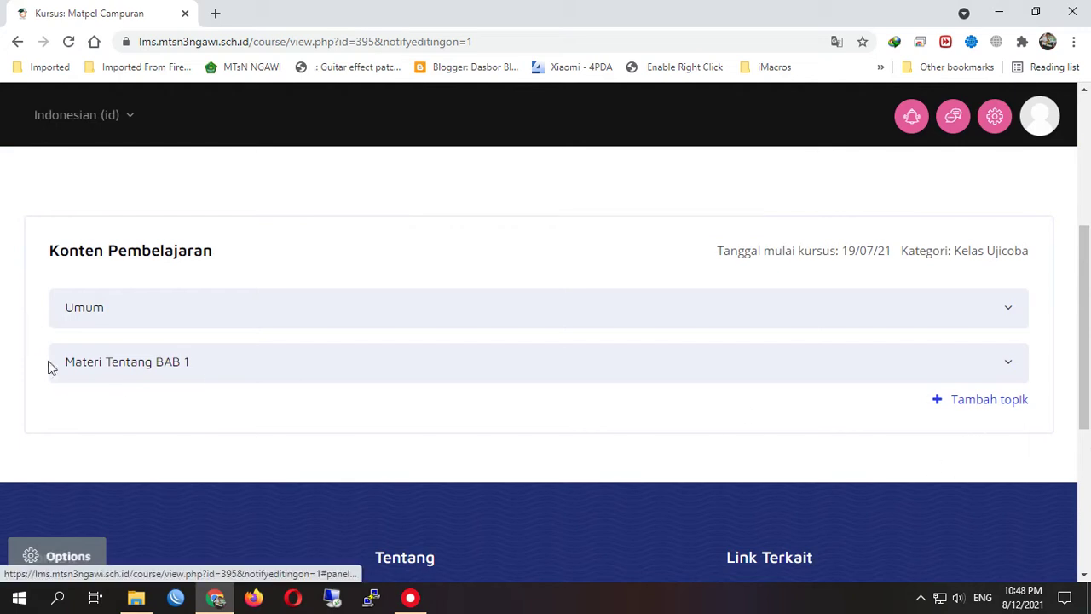
click(955, 402)
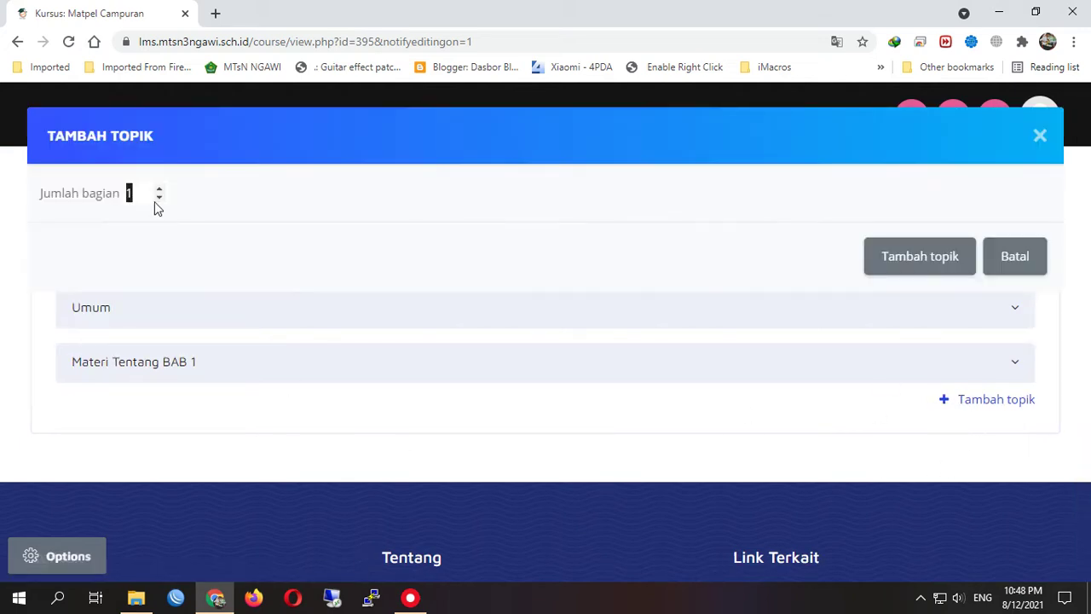
click(898, 271)
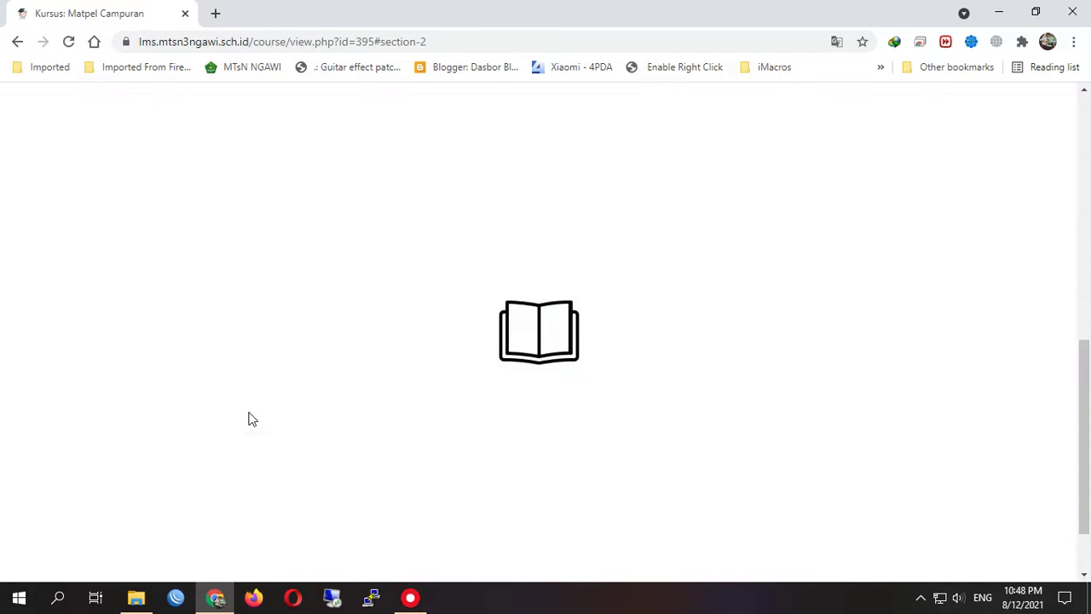
Rename topik 2 in the course content with the custom name BAB 2 and save the change
scroll(268, 414, up, 4)
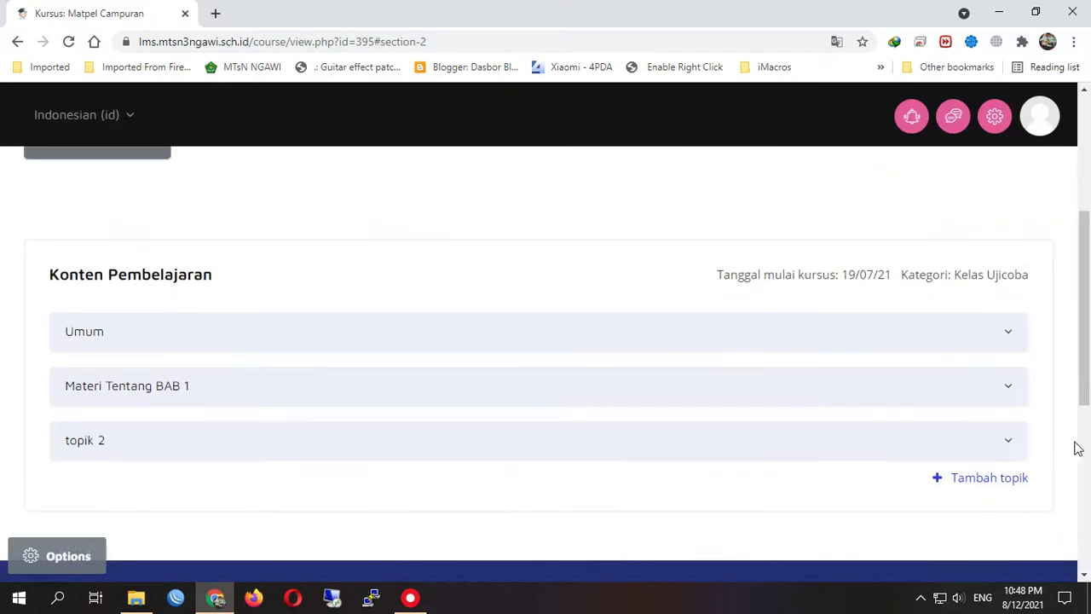
click(1003, 444)
click(988, 486)
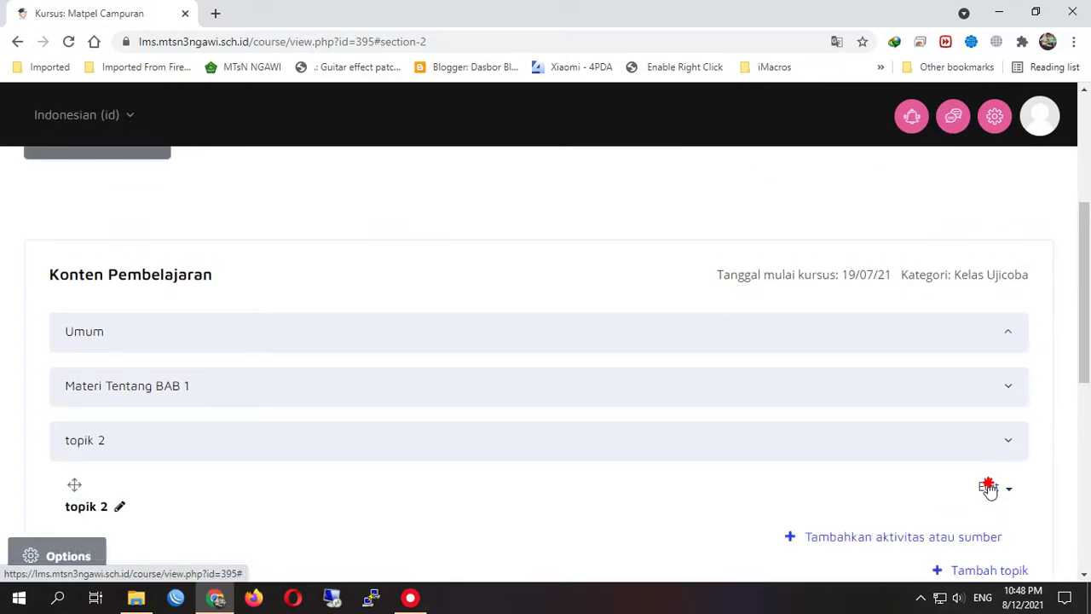
click(929, 514)
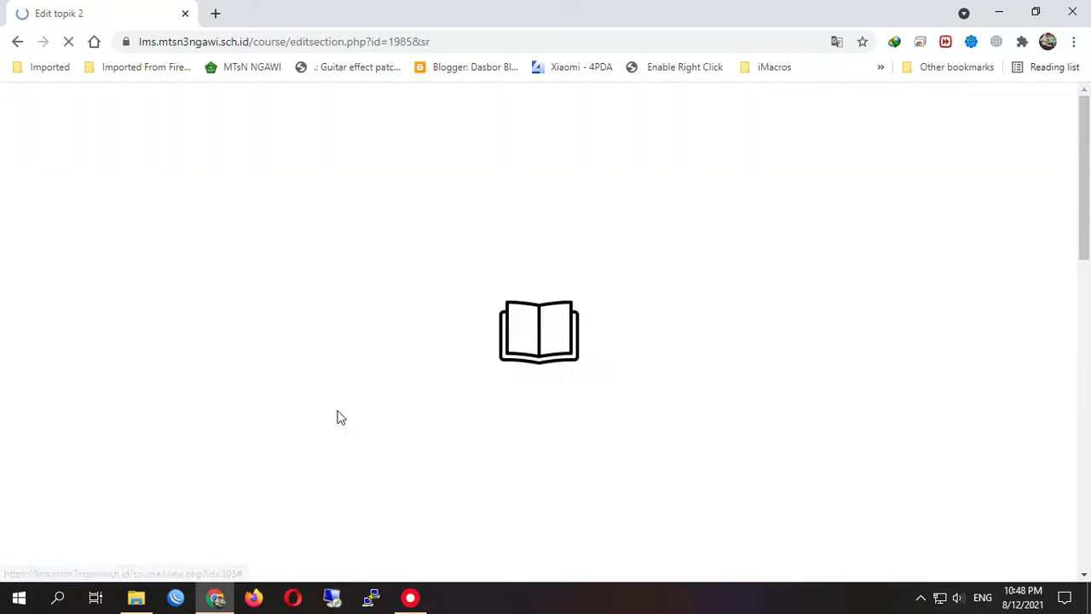
scroll(346, 404, down, 4)
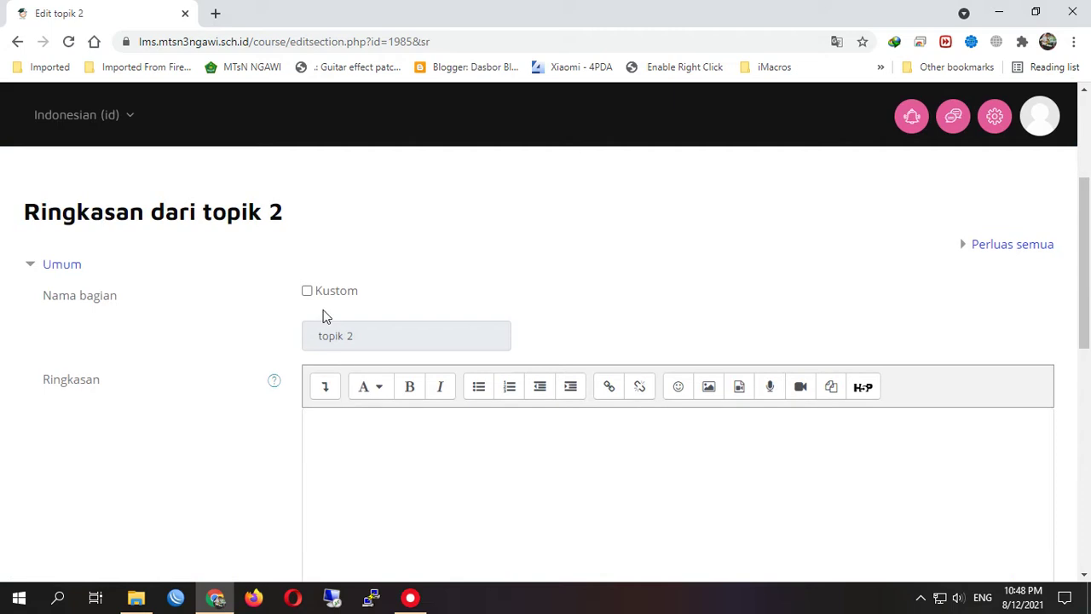
click(308, 292)
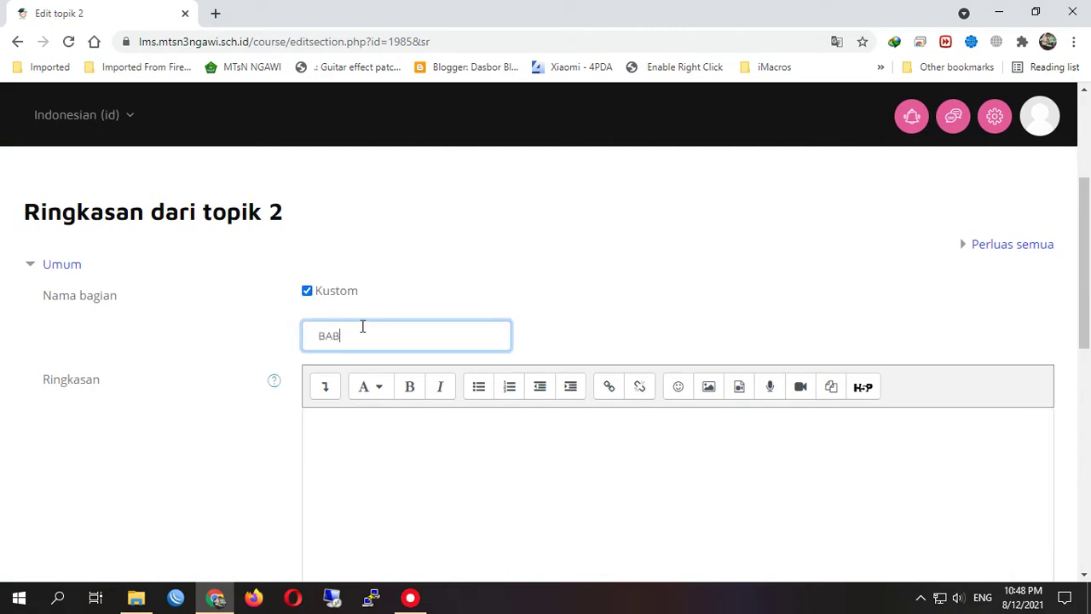
scroll(255, 396, down, 4)
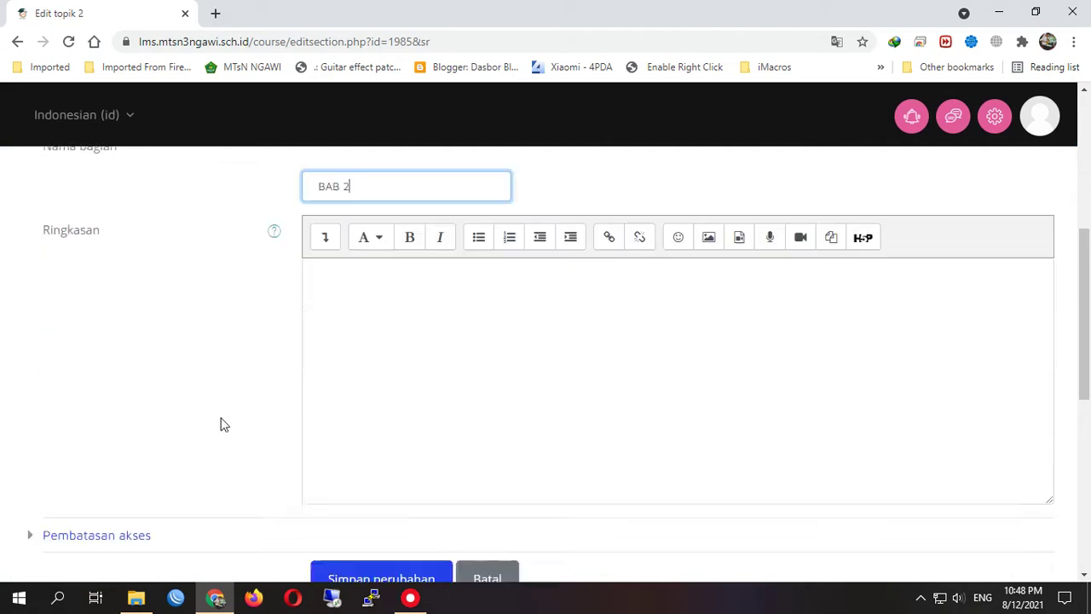
click(383, 416)
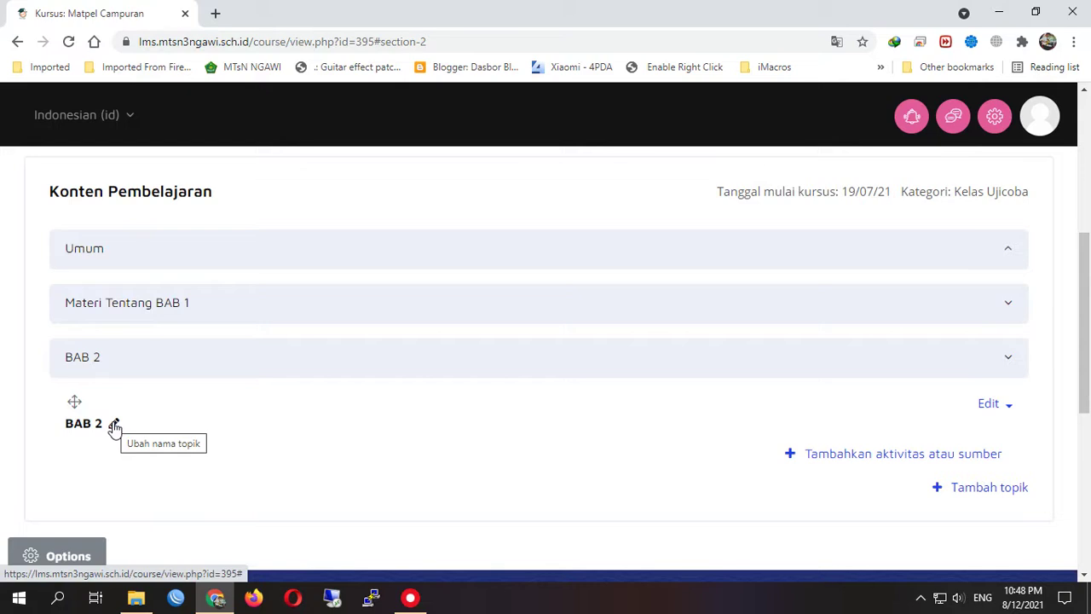
Add a File resource named Materi Bab 2 to BAB 2, with the description "Silahkan dibaca materi tersebut." displayed on the course page
click(877, 465)
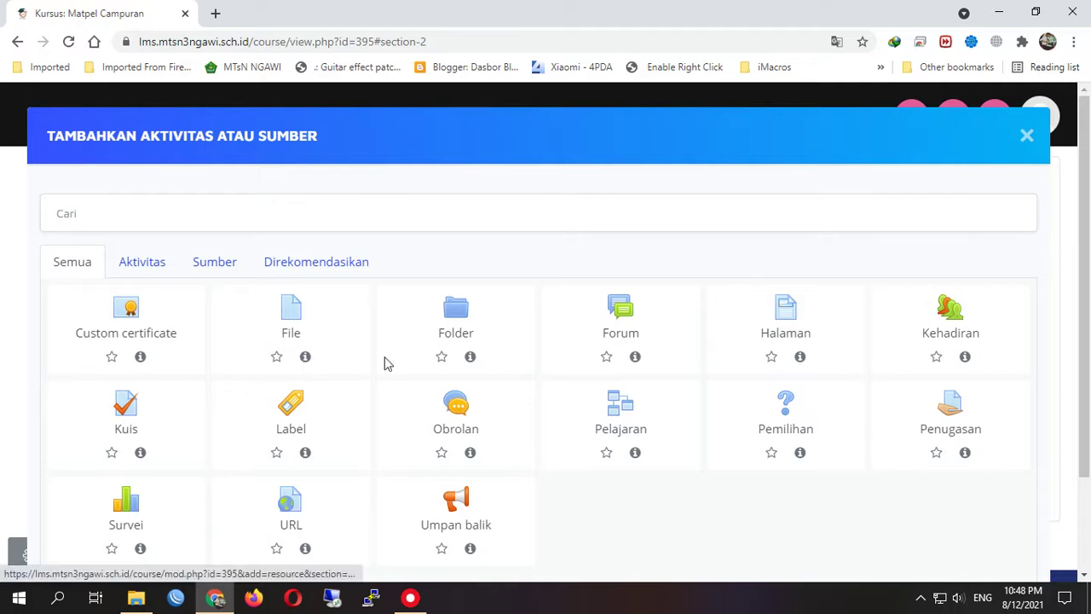
click(287, 312)
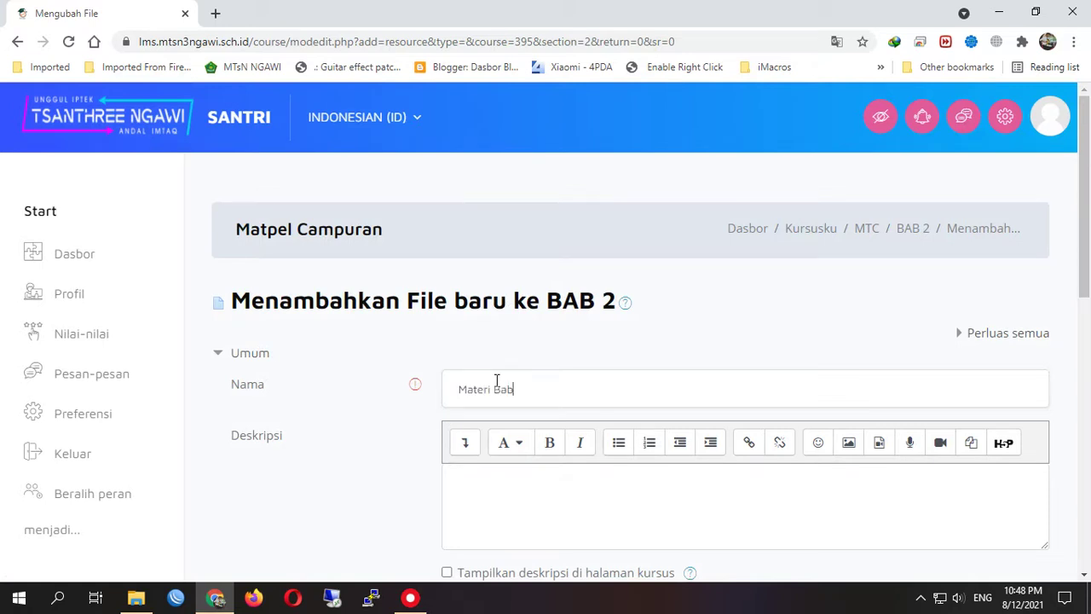
scroll(478, 408, down, 2)
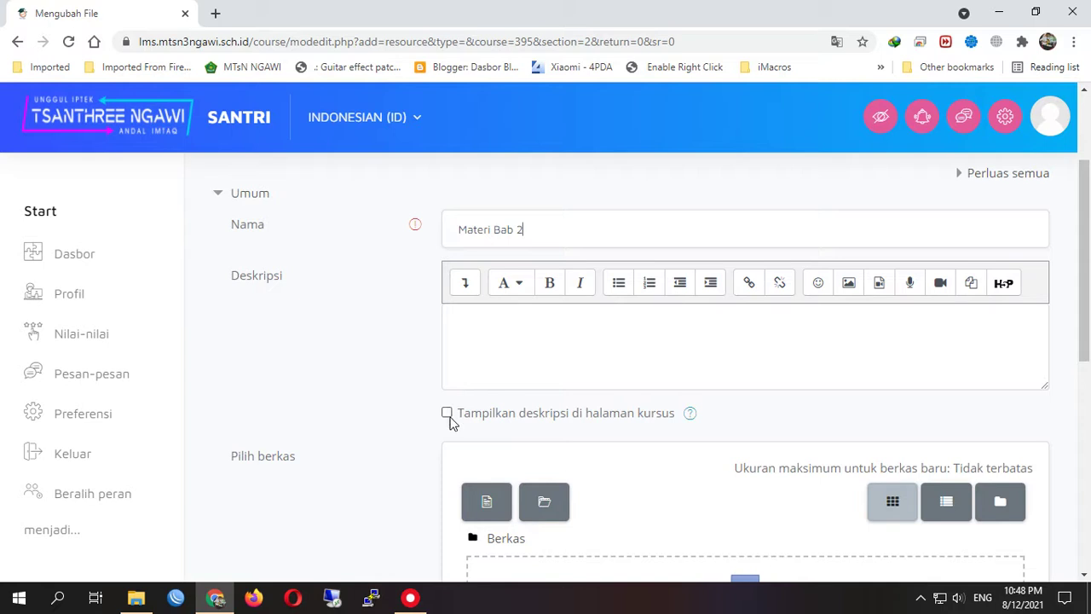
click(446, 413)
click(492, 331)
text(Silah)
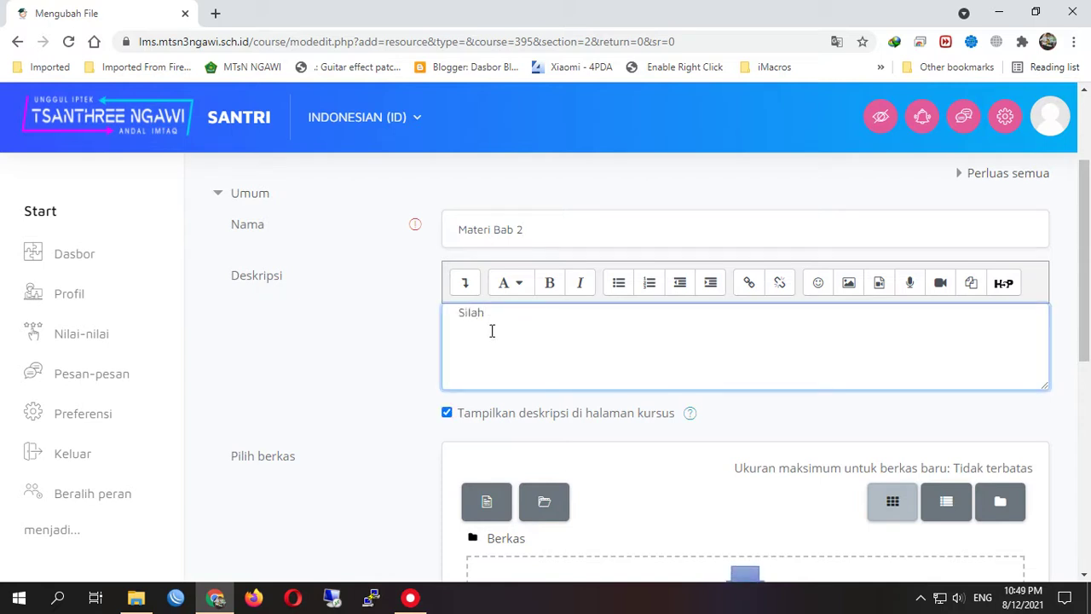
text(kan dibaca materi tersebut.)
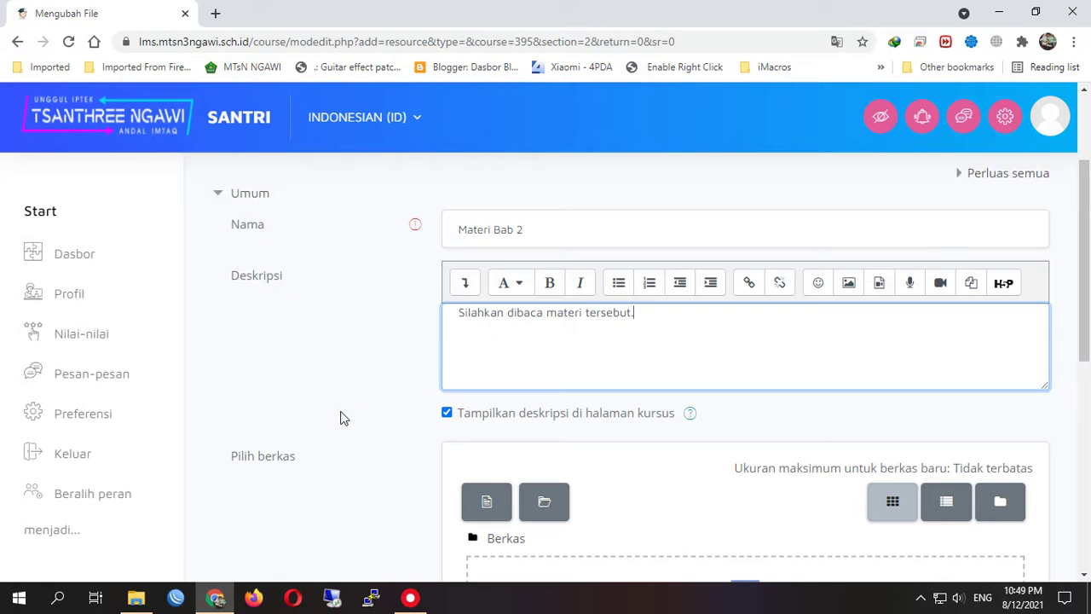
Attach Buku Panduan KSM.pptx from the Materi Kelas 7 private files folder to the resource as a link to the file
scroll(340, 418, down, 3)
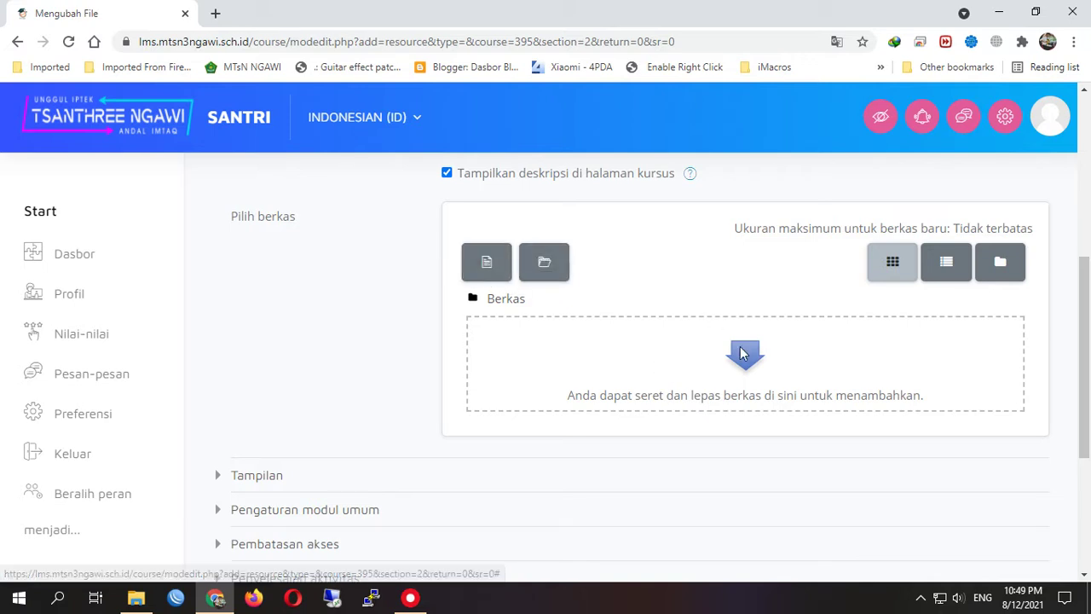
click(684, 358)
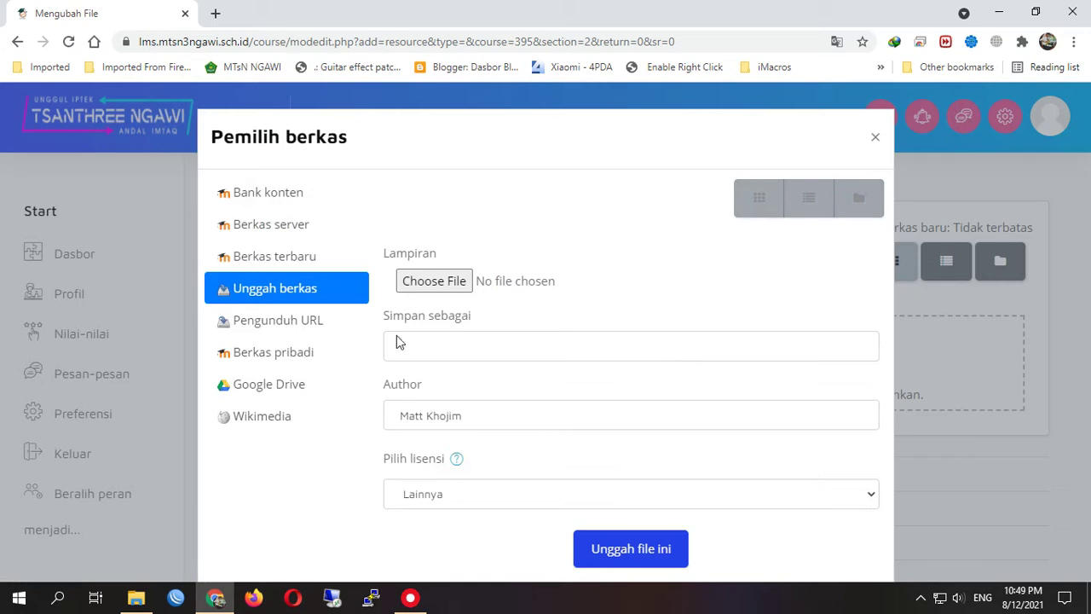
click(873, 150)
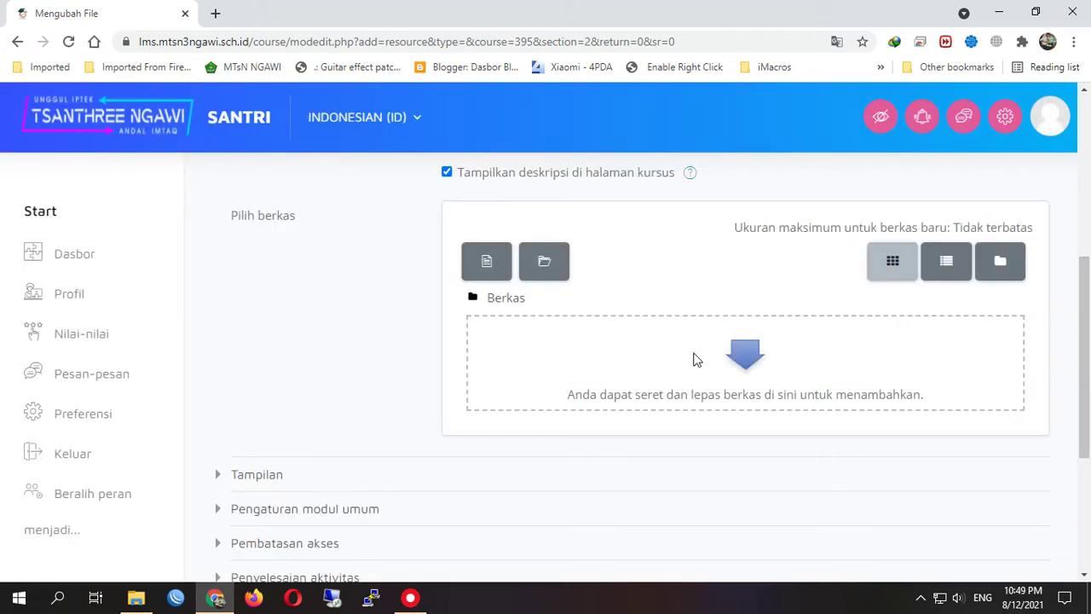
click(726, 355)
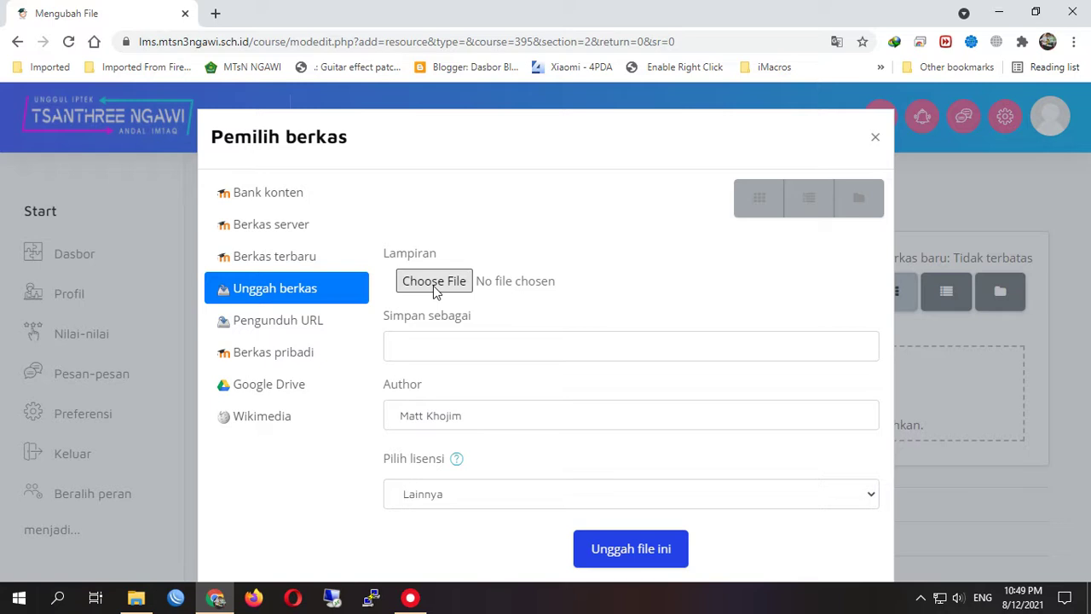
click(274, 353)
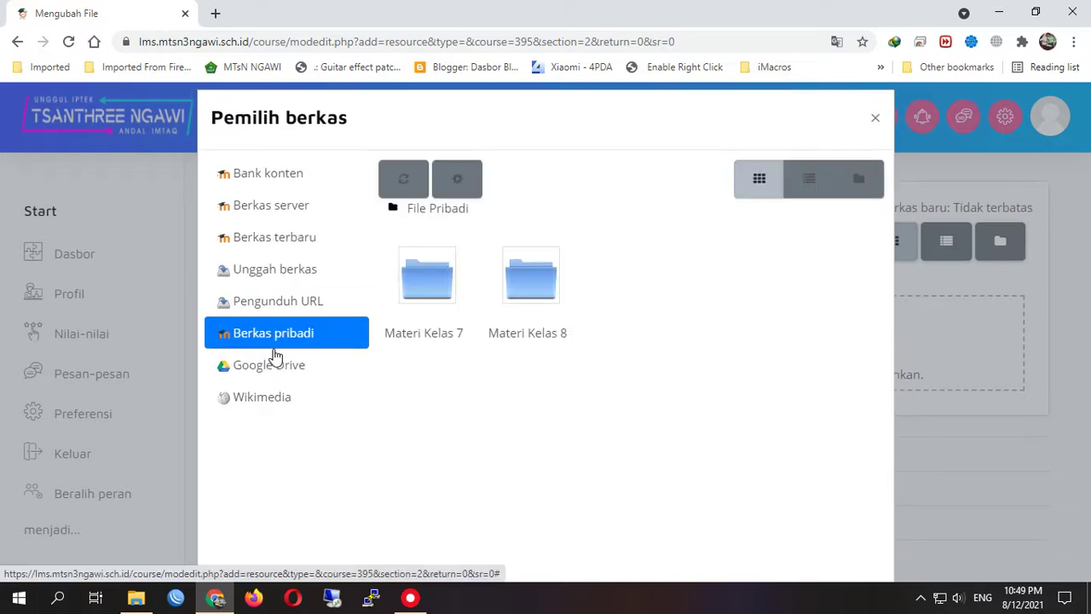
click(426, 284)
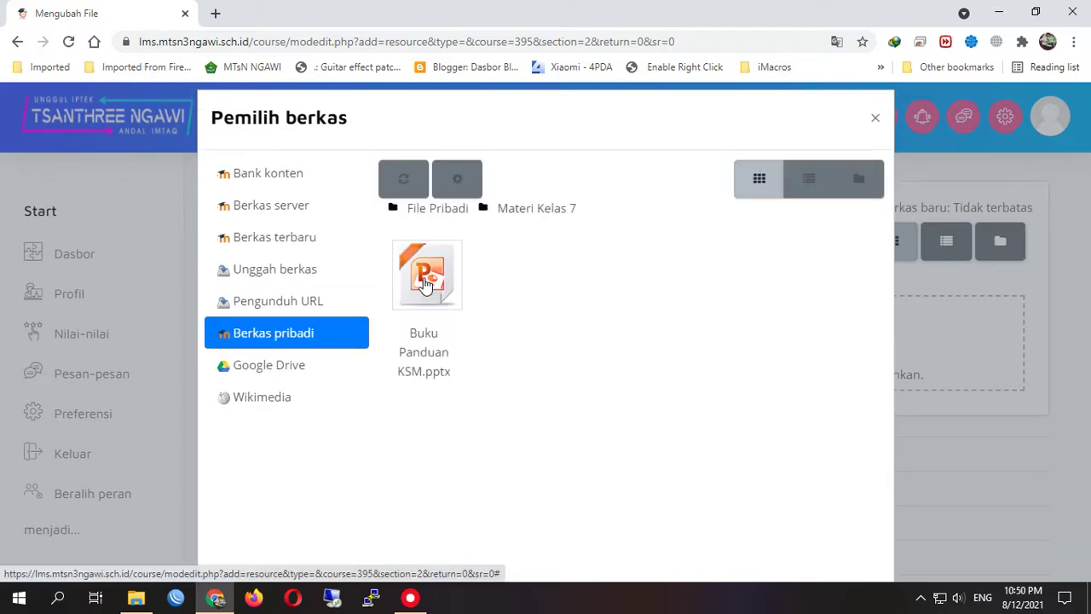
click(419, 287)
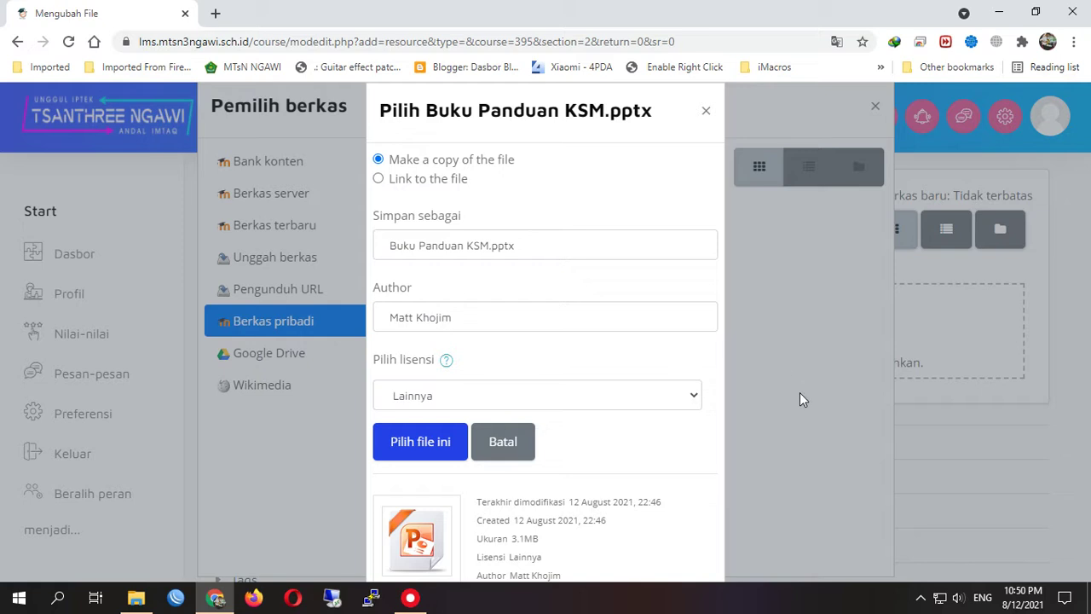
click(378, 180)
click(444, 445)
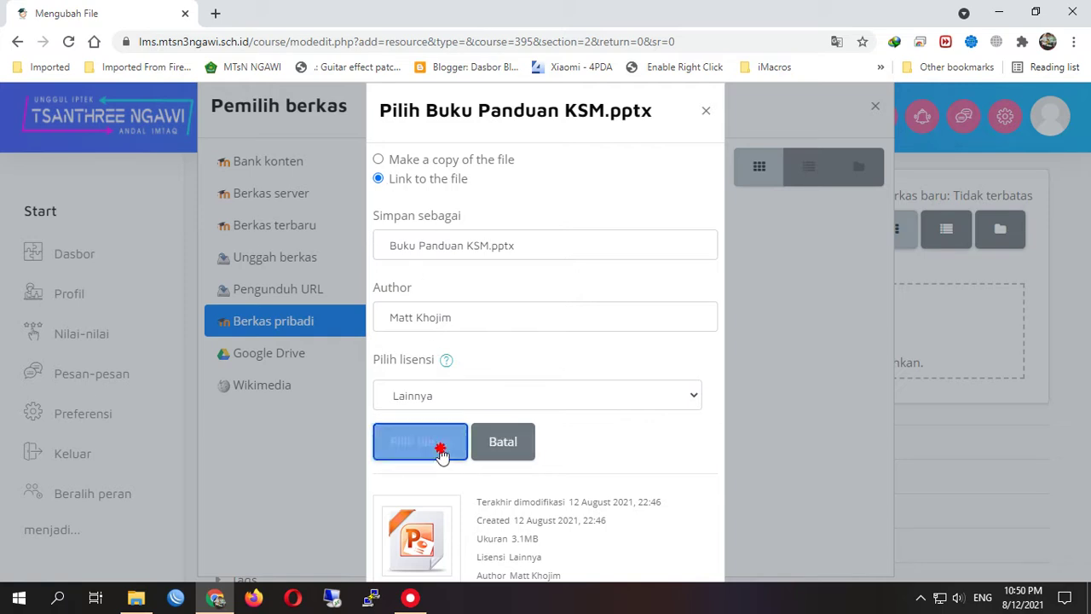
Review the resource's details and attached file, then its display, common module and access restriction settings
scroll(620, 459, up, 5)
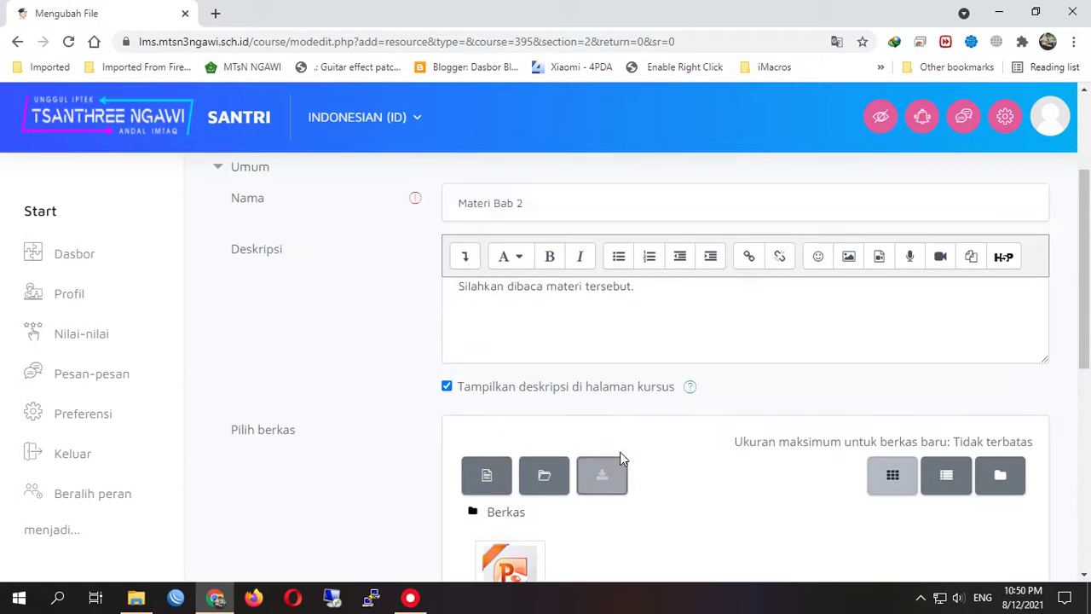
scroll(622, 458, down, 3)
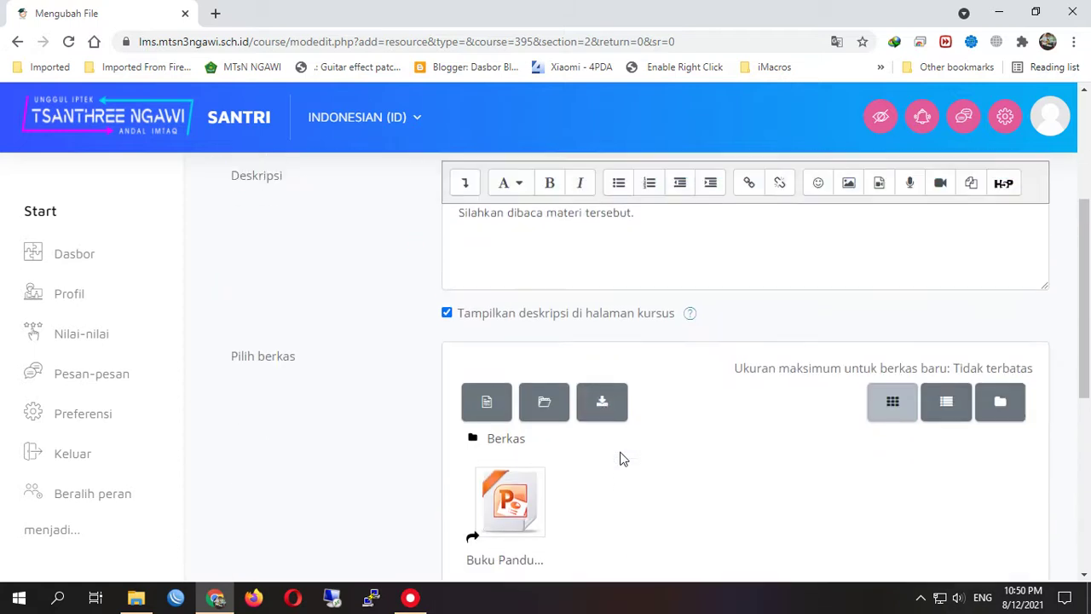
scroll(526, 346, up, 2)
scroll(540, 438, down, 3)
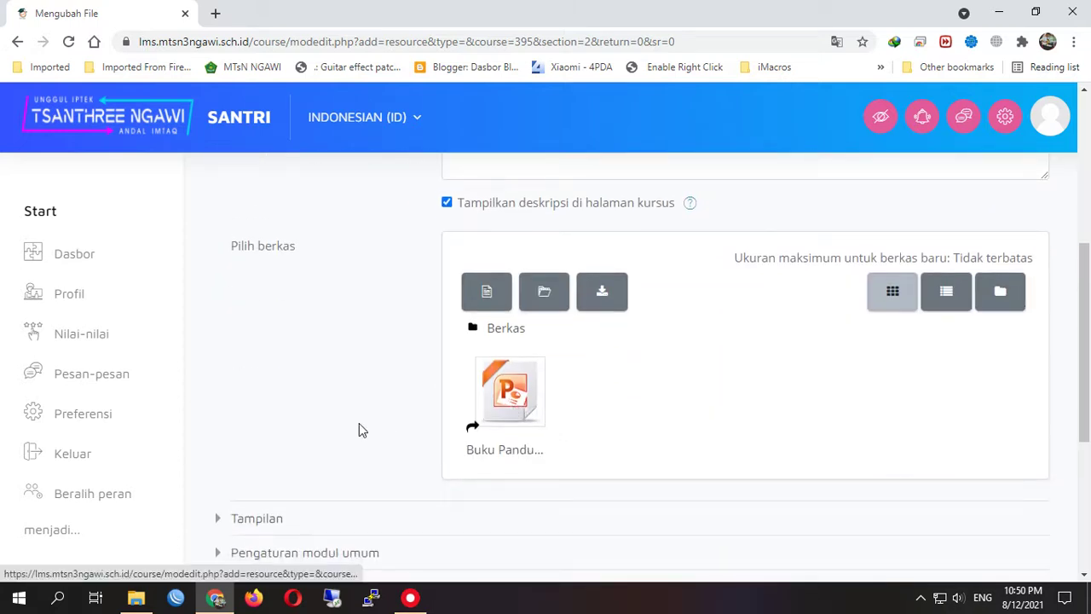
scroll(359, 423, down, 3)
click(223, 269)
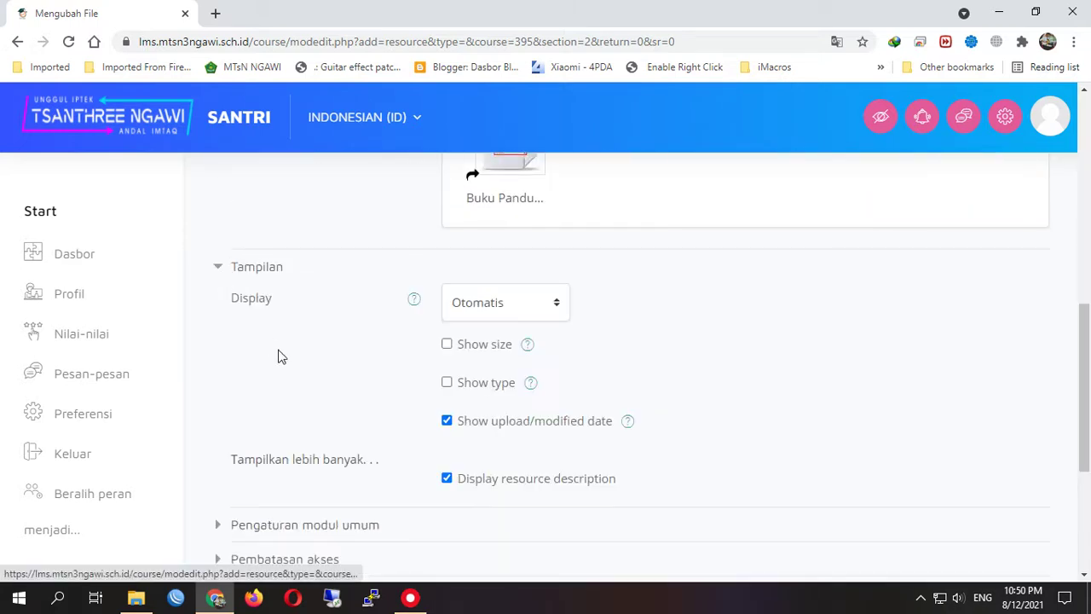
scroll(367, 357, down, 1)
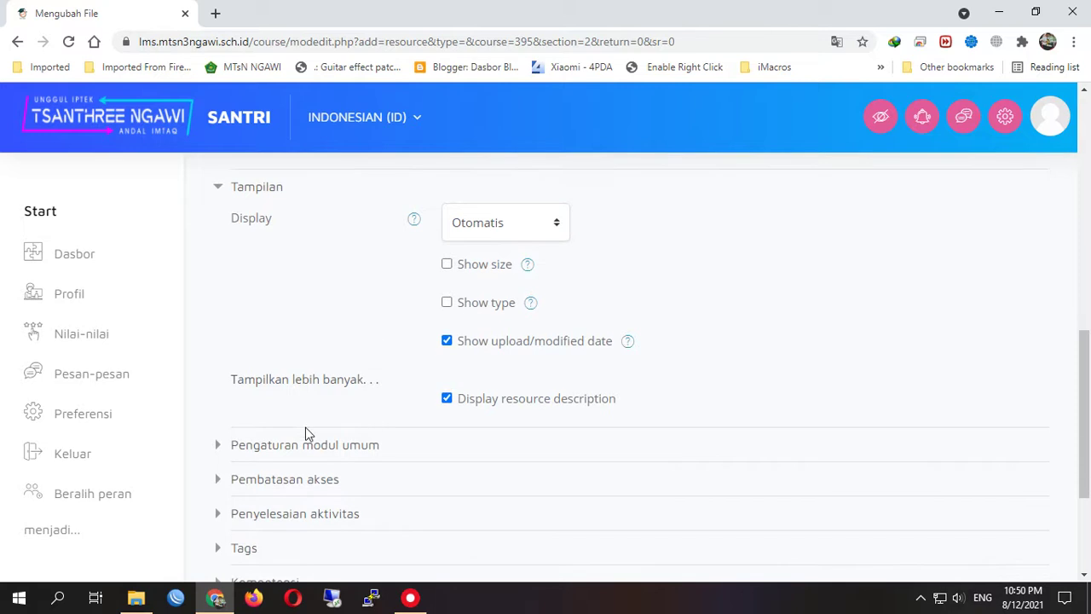
click(247, 446)
scroll(405, 455, down, 2)
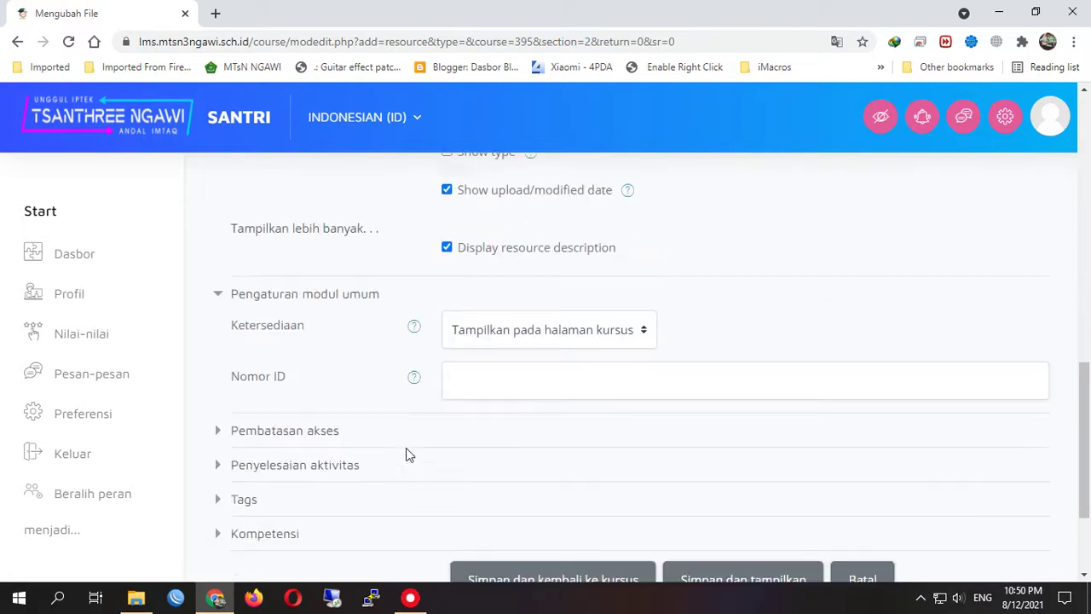
click(262, 431)
click(262, 430)
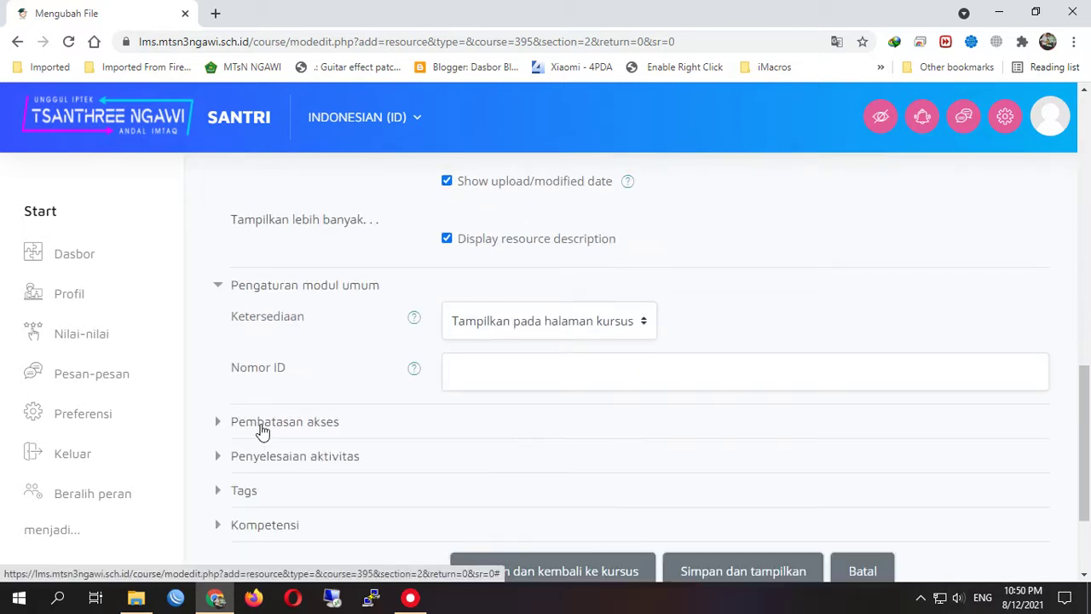
Save the Materi Bab 2 file resource and return to the course
scroll(357, 459, down, 2)
click(562, 430)
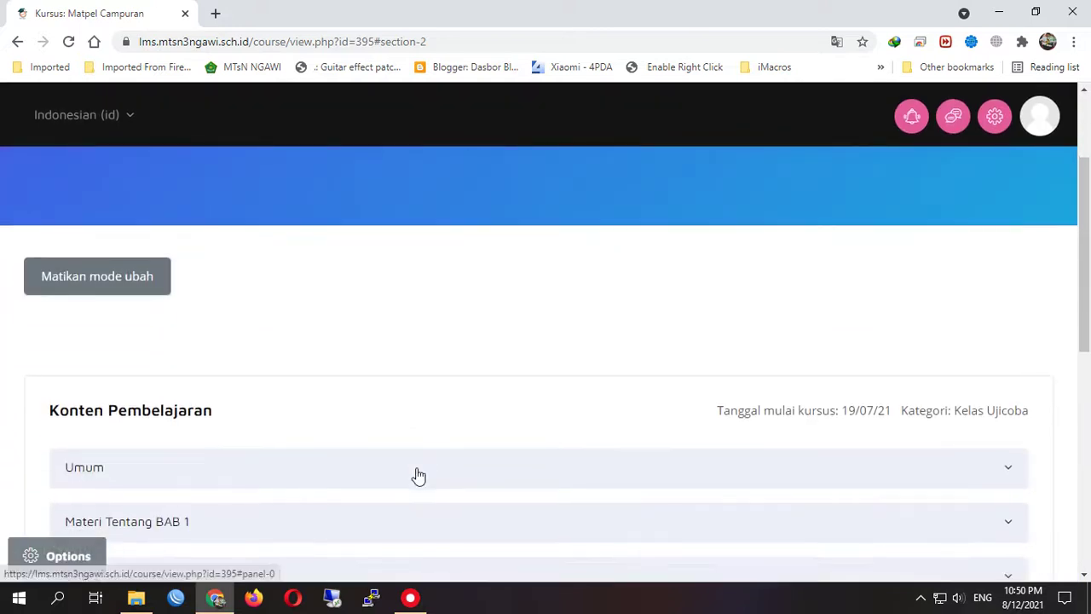
Expand the BAB 2 topic, test the Materi Bab 2 file by downloading it, and dismiss the download notice
click(434, 416)
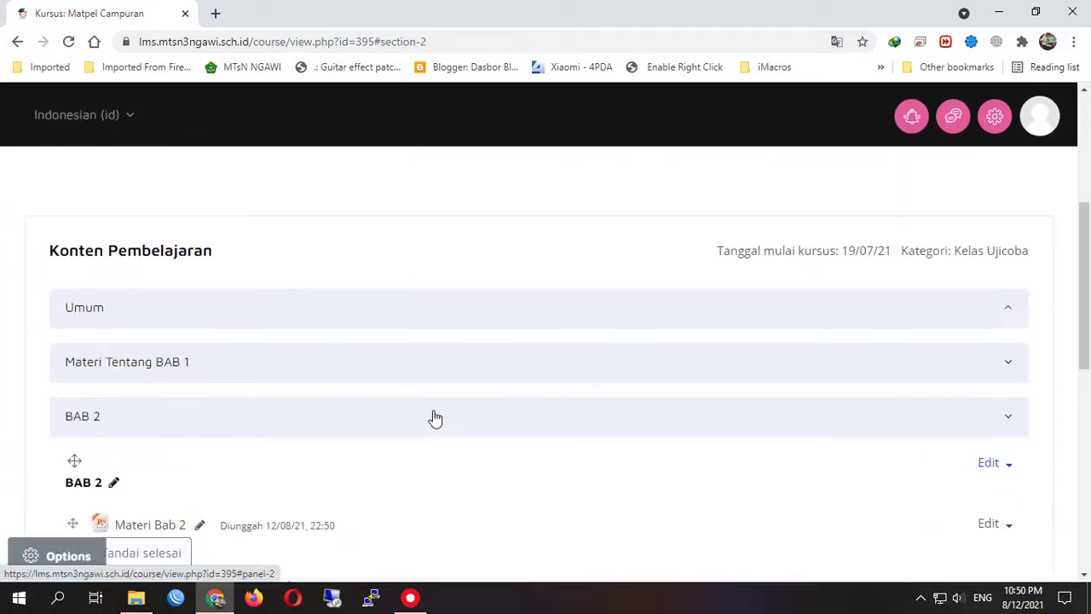
scroll(435, 418, down, 2)
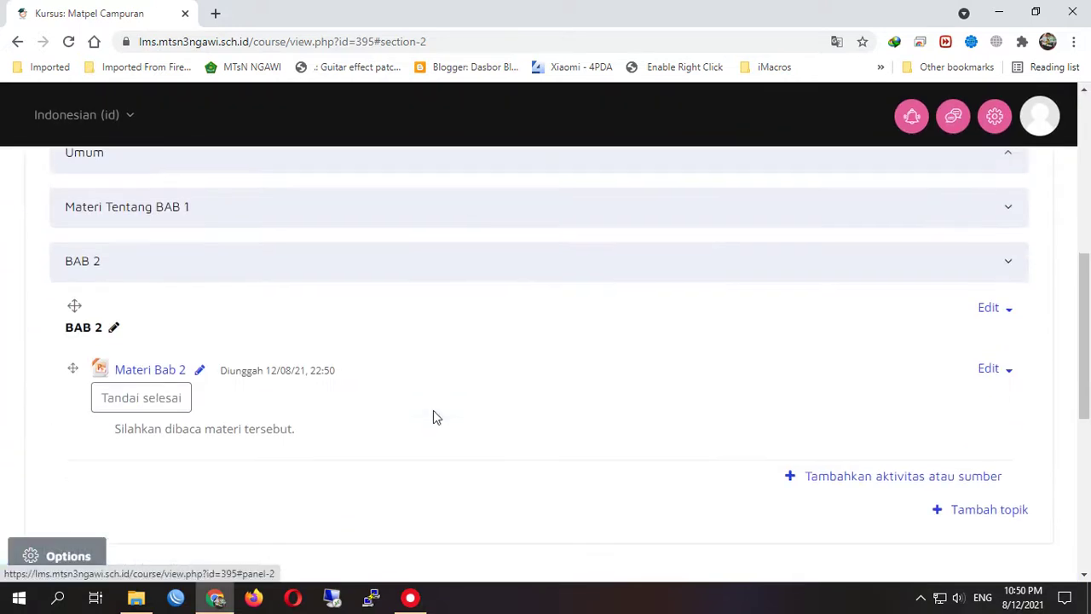
click(145, 365)
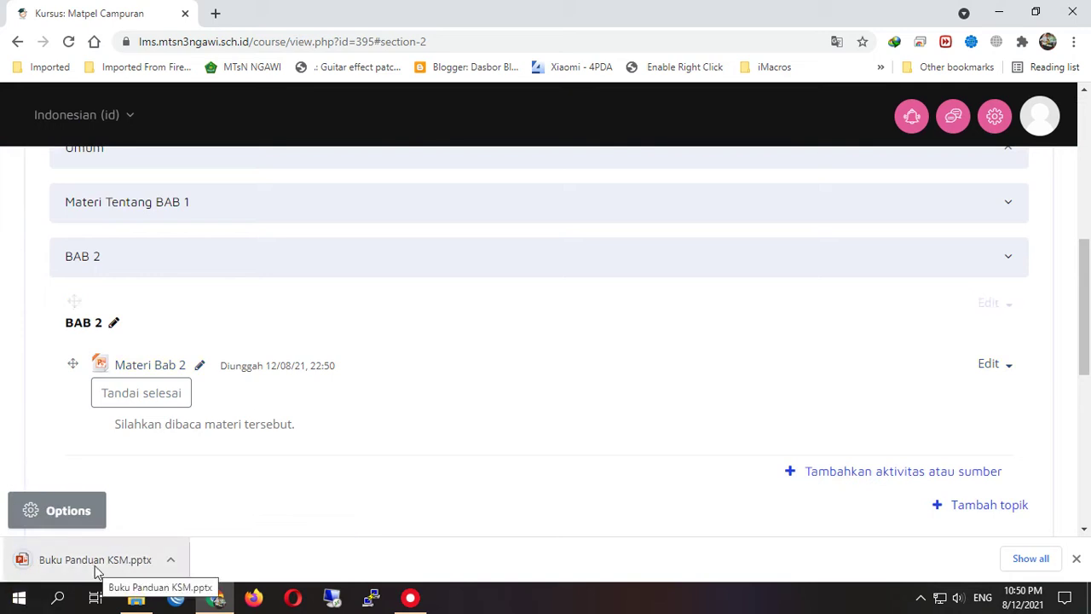
click(1075, 558)
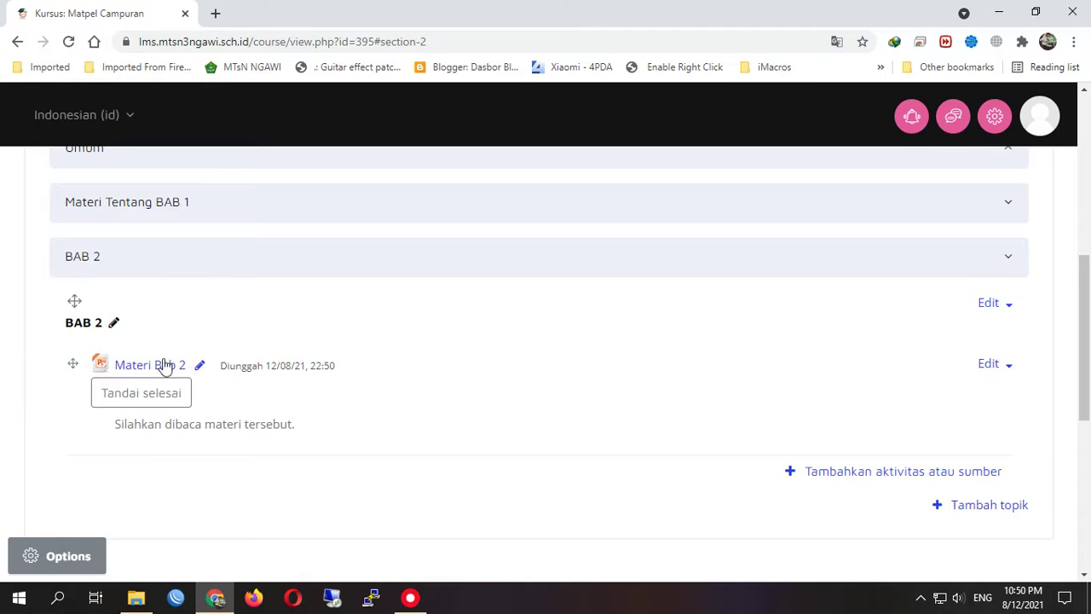
Start a new File resource named Materi BAB 2 PDF in the BAB 2 topic and try to choose its file
click(891, 475)
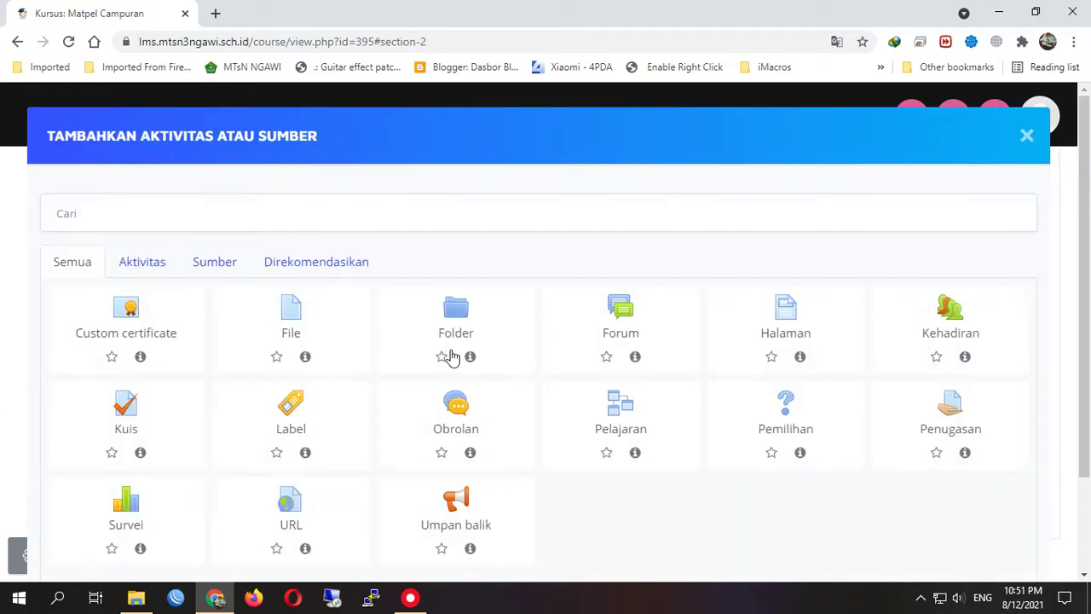
click(295, 313)
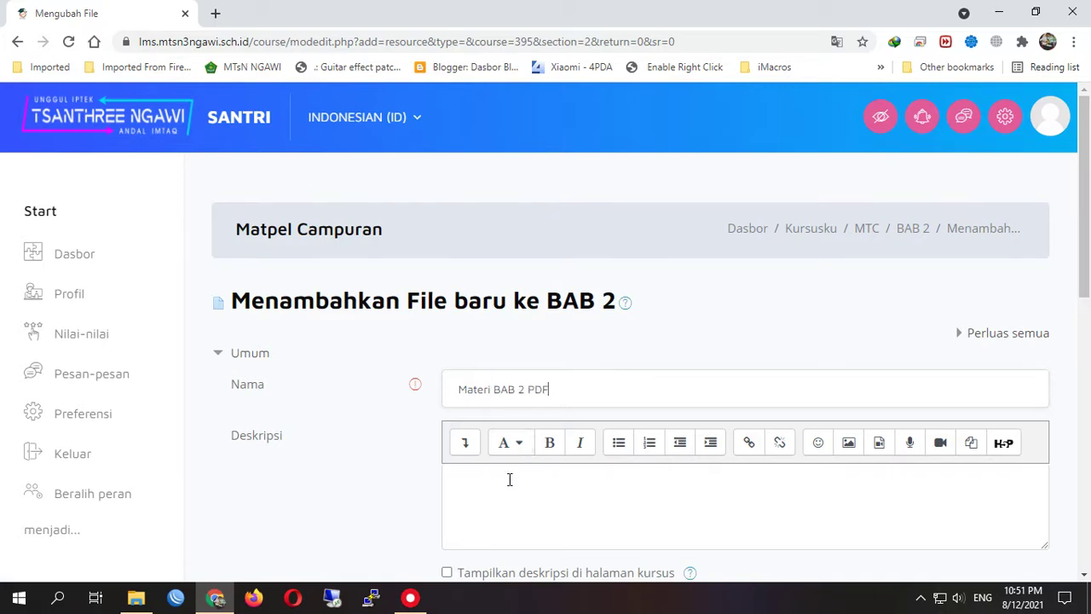
scroll(508, 477, down, 2)
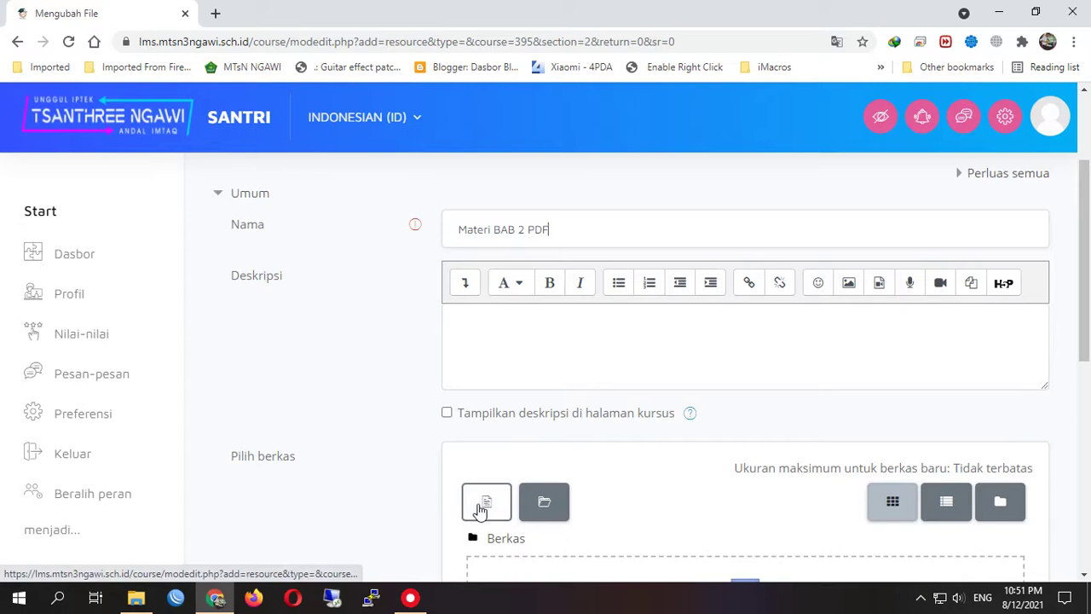
scroll(551, 514, down, 3)
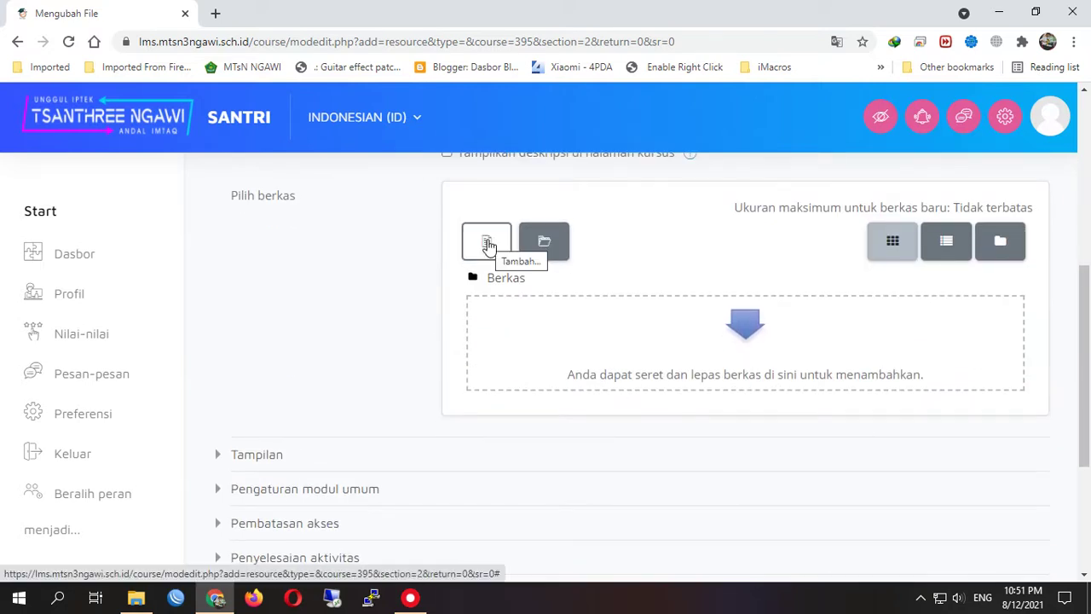
click(488, 246)
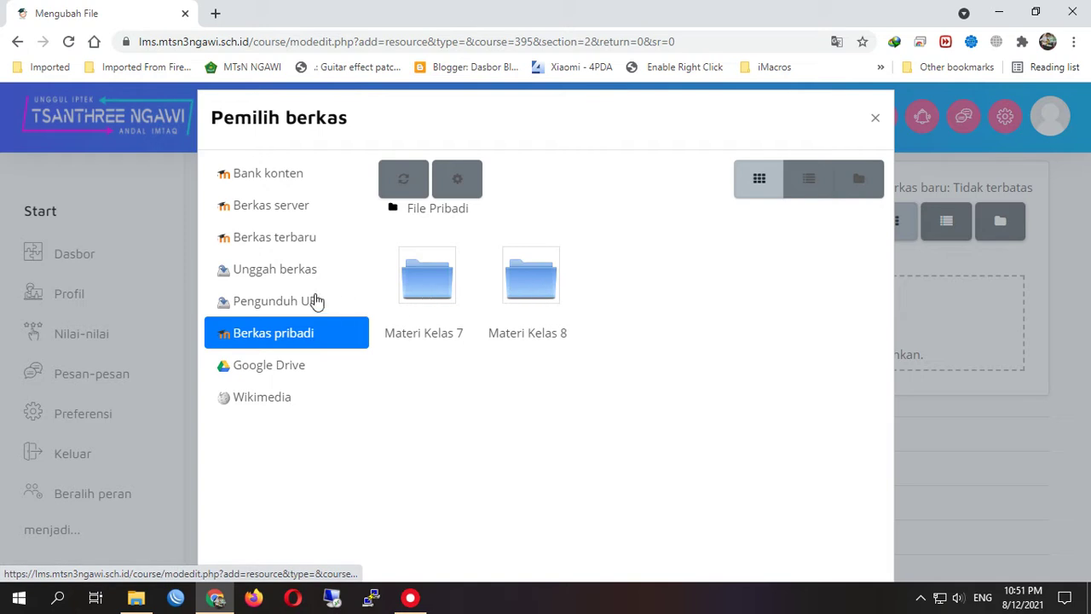
click(875, 119)
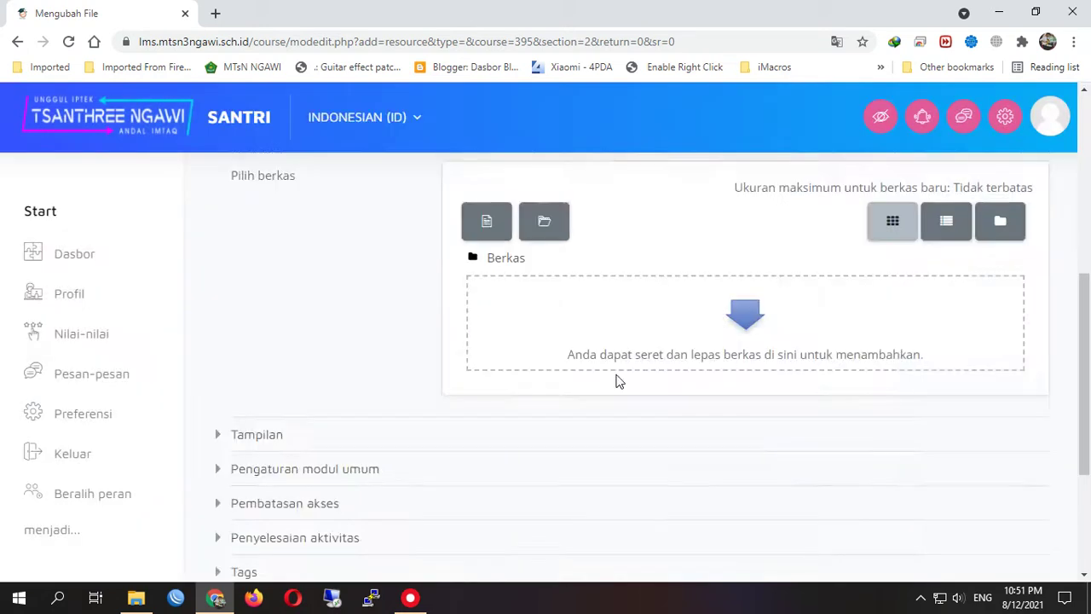
scroll(616, 380, up, 2)
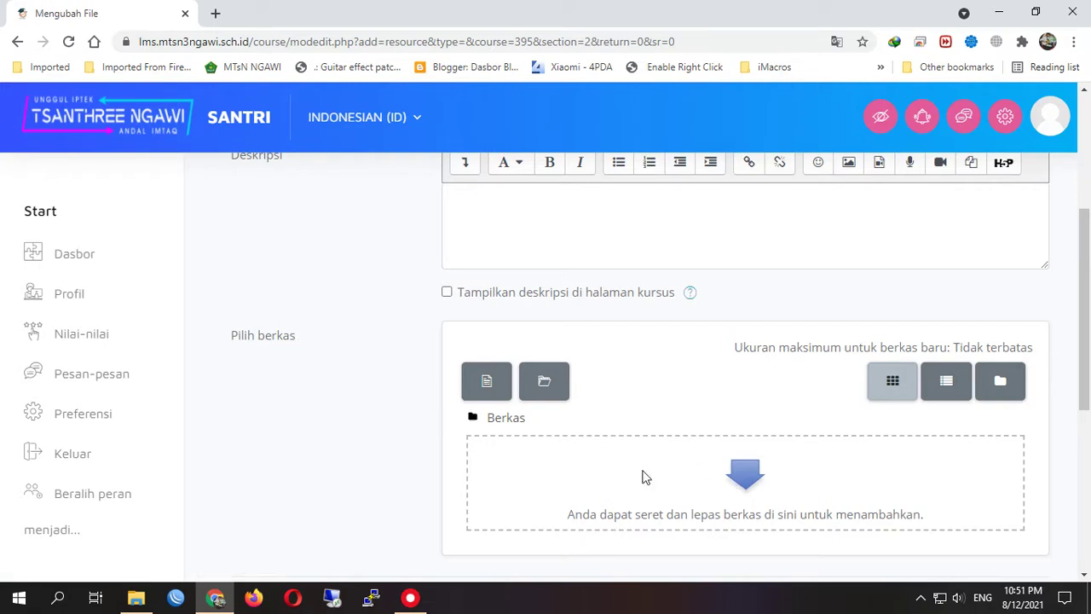
Examine the recent files and the Materi Kelas 7 and Materi Kelas 8 private folders for a PDF to attach
click(746, 479)
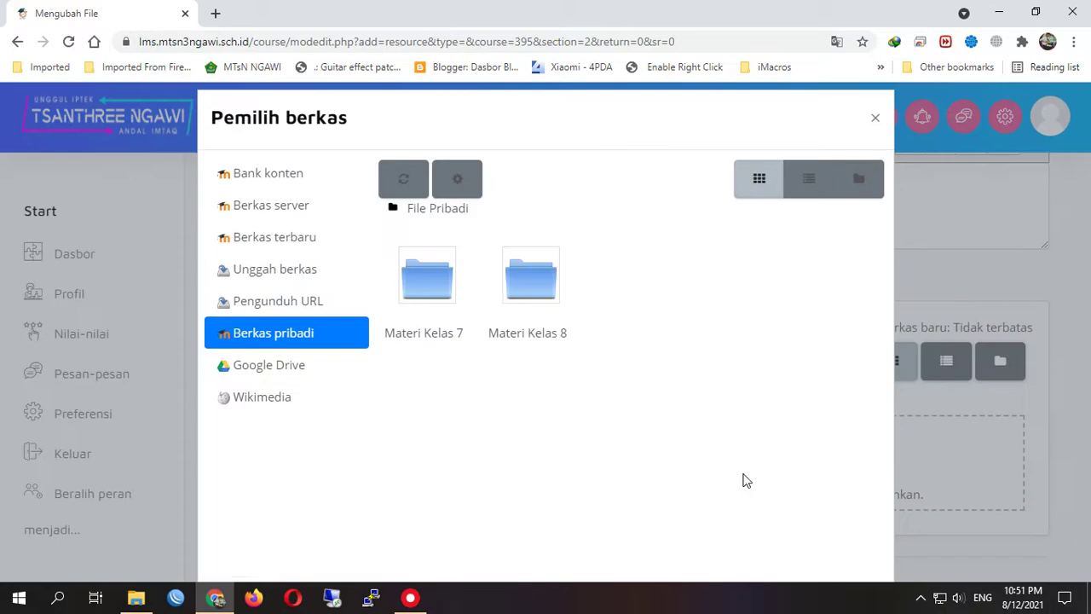
click(278, 245)
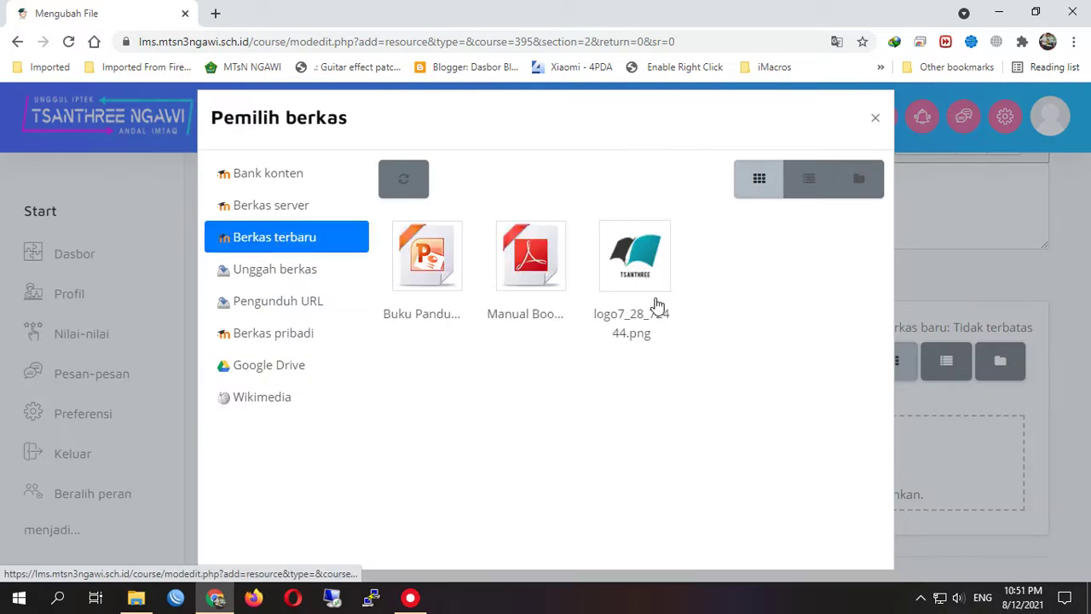
click(550, 266)
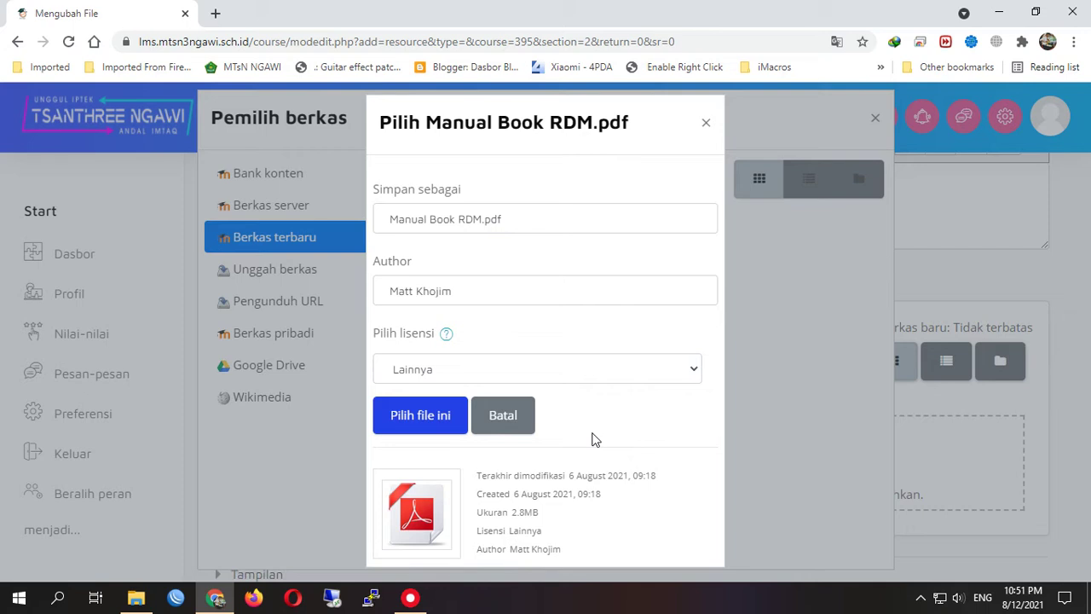
click(705, 125)
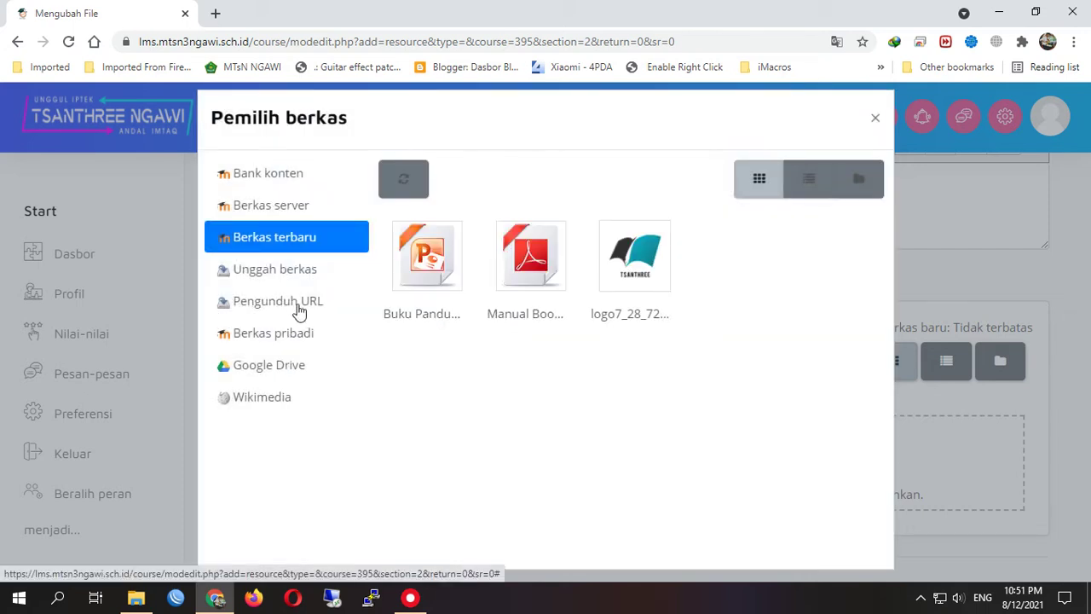
click(286, 334)
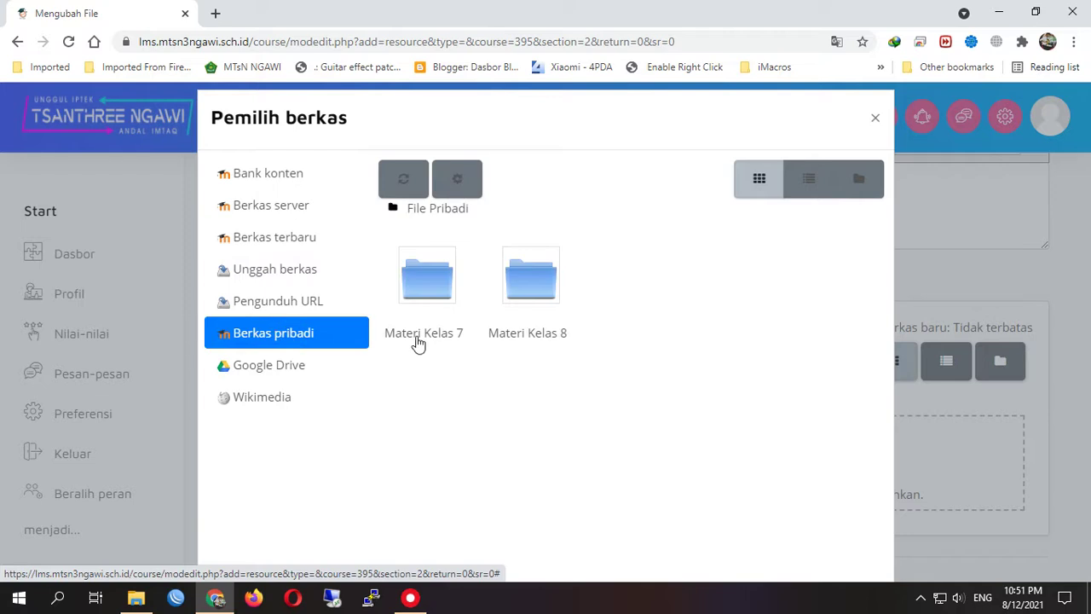
click(437, 281)
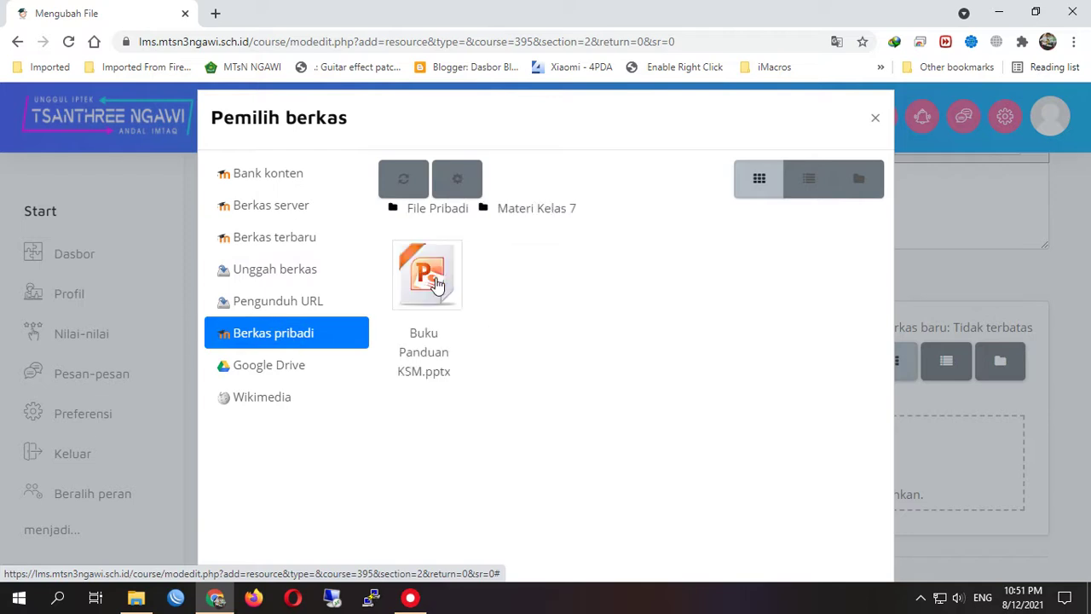
click(426, 212)
click(520, 282)
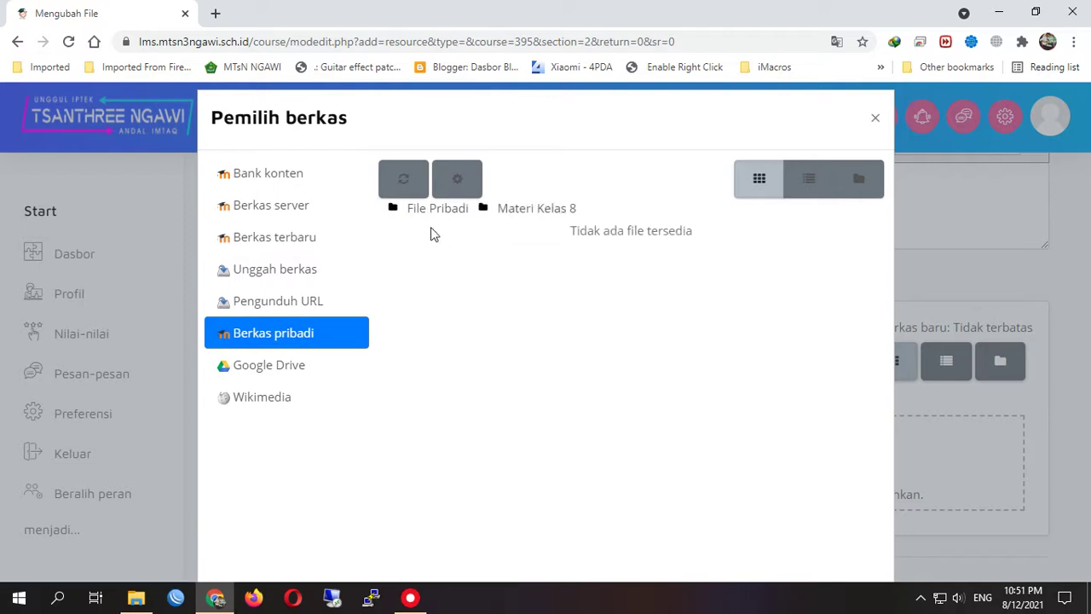
click(436, 210)
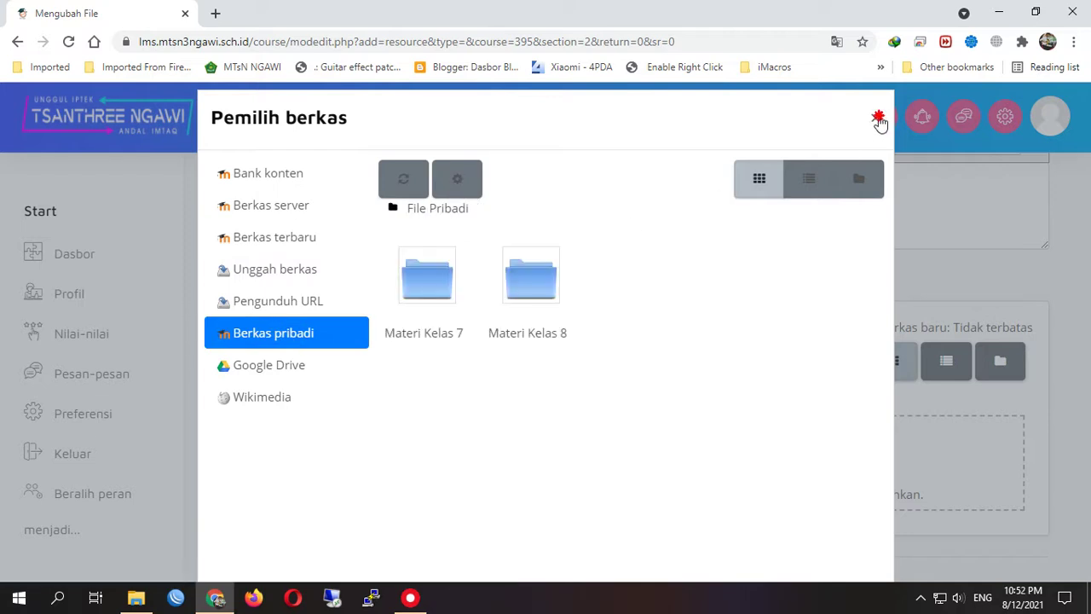
click(879, 120)
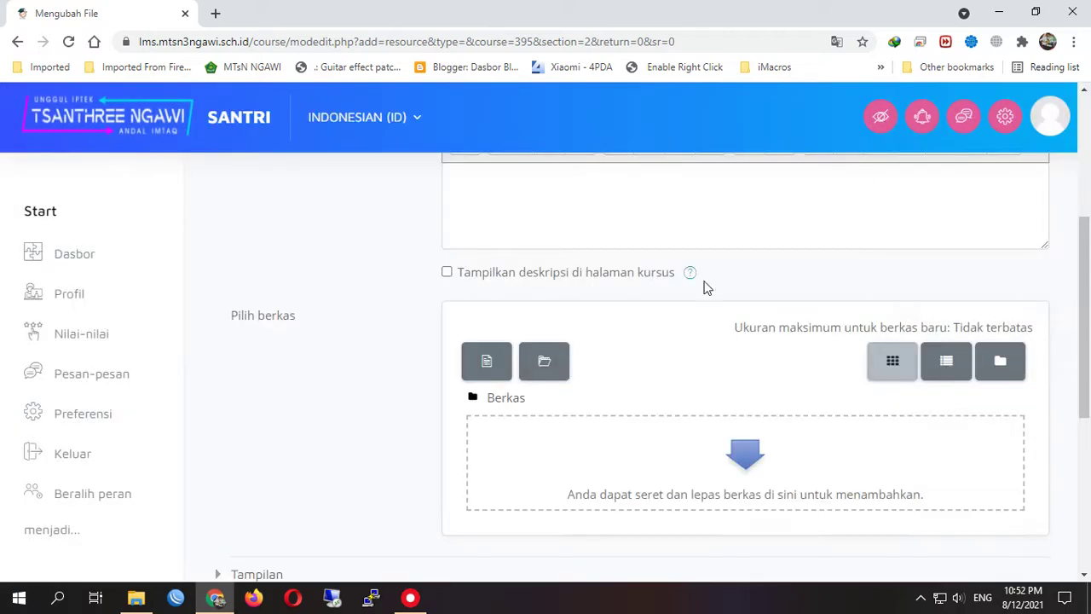
Leave the unsaved resource form for the dashboard and open the Materi Kelas 7 folder in private files management
click(78, 262)
click(624, 137)
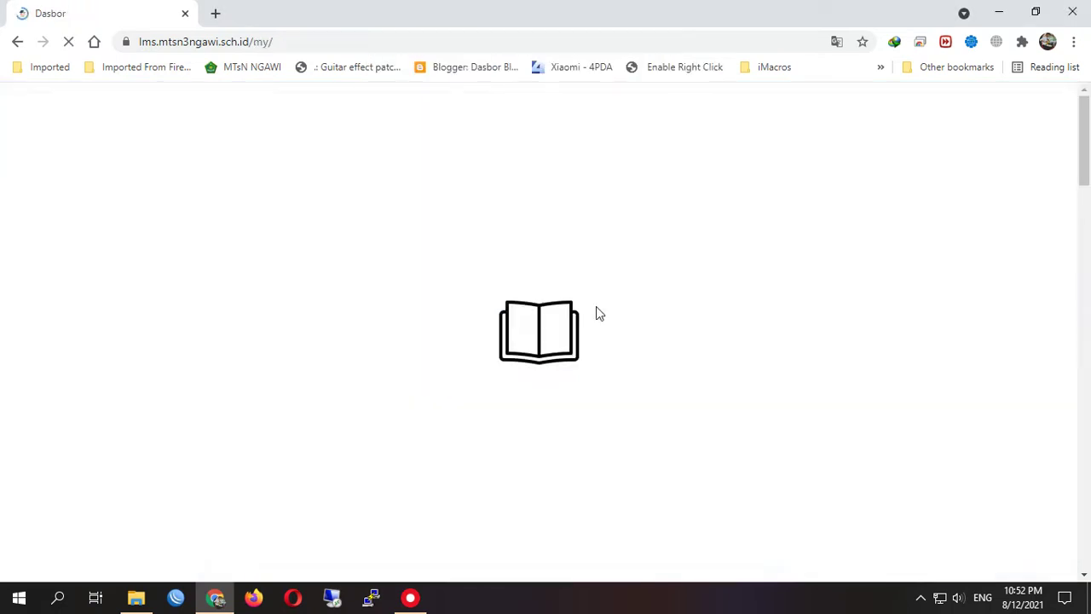
scroll(632, 407, down, 5)
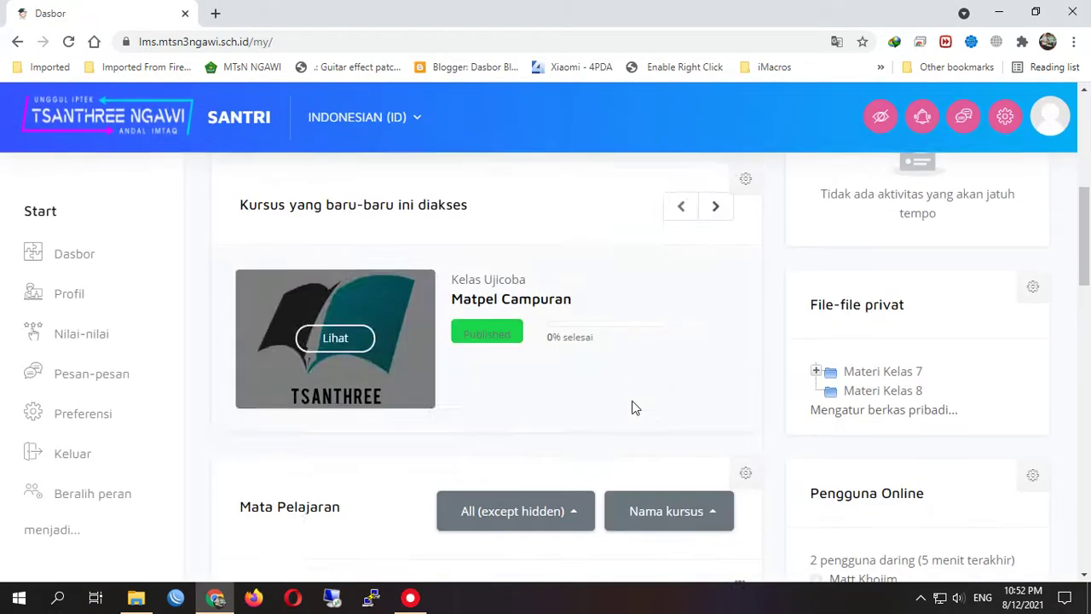
click(877, 395)
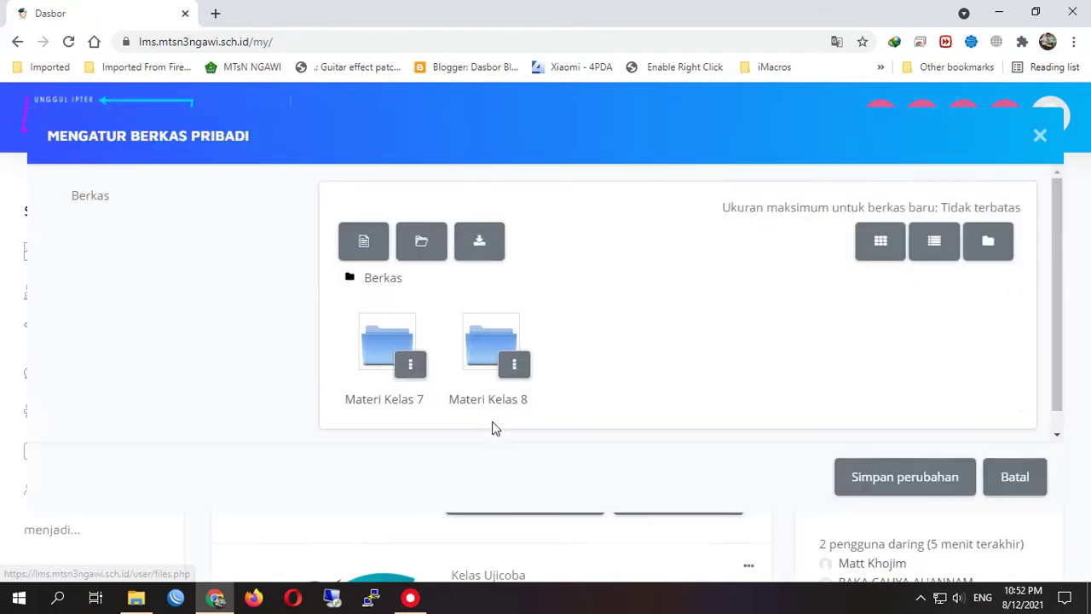
click(396, 349)
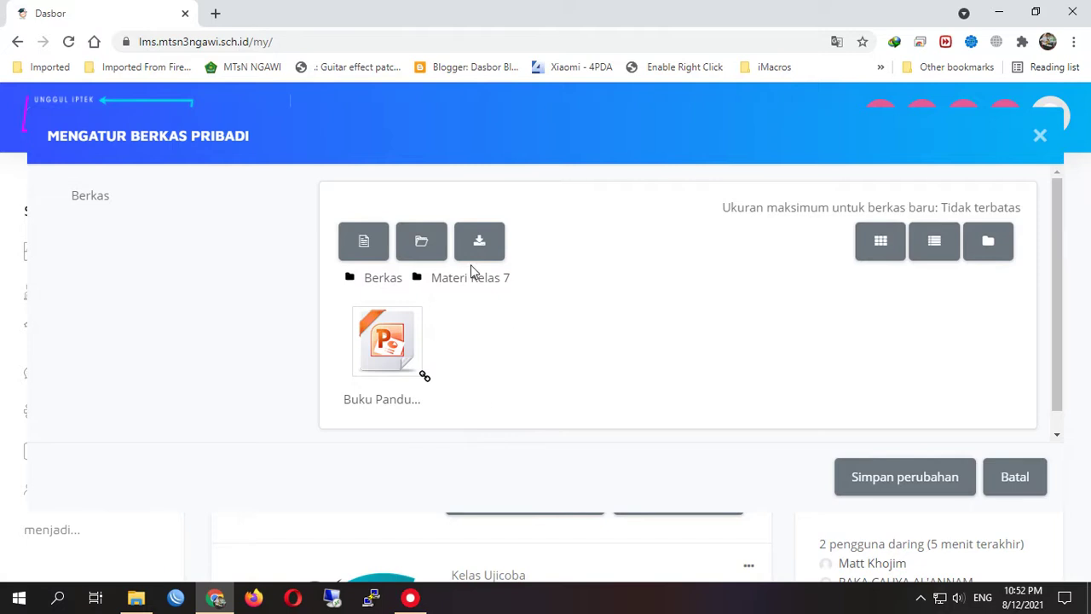
Upload Buku Panduan KSM.pdf from the computer's Documents folder into Materi Kelas 7 and save the private files changes
click(362, 242)
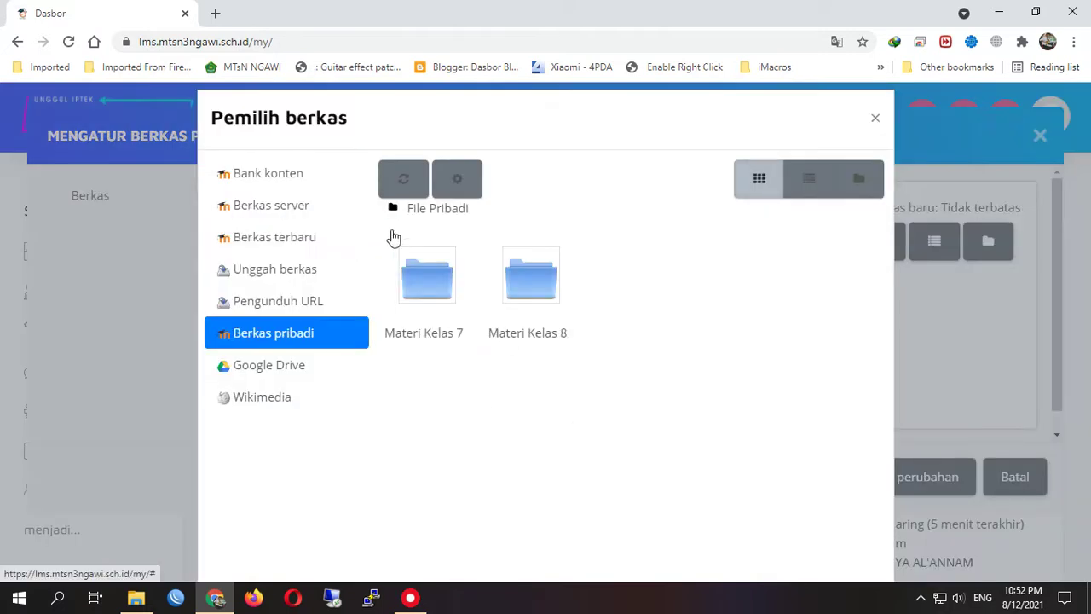
click(264, 238)
click(256, 271)
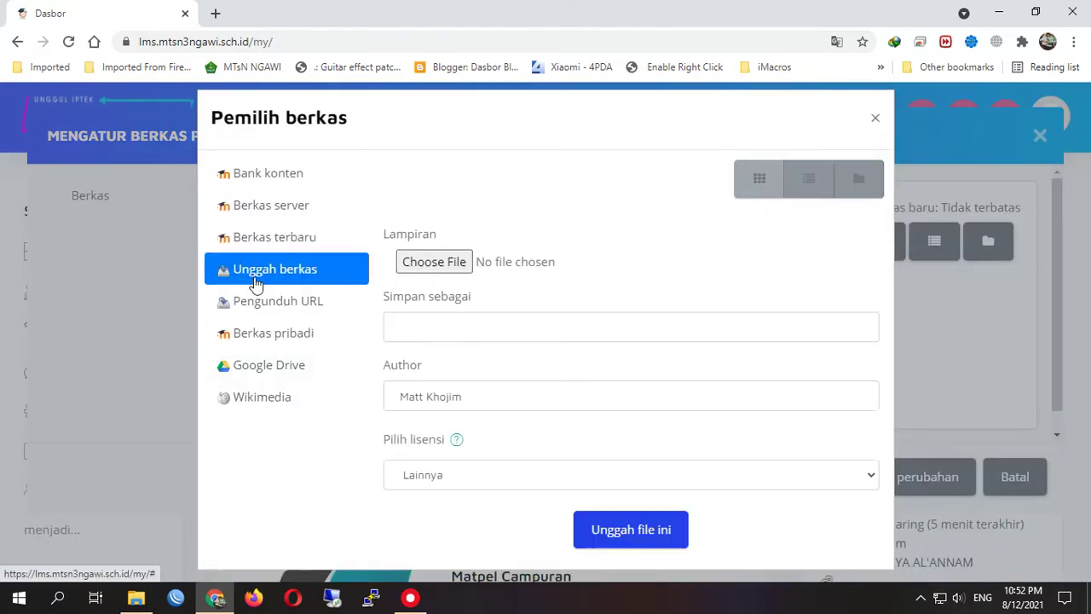
click(441, 262)
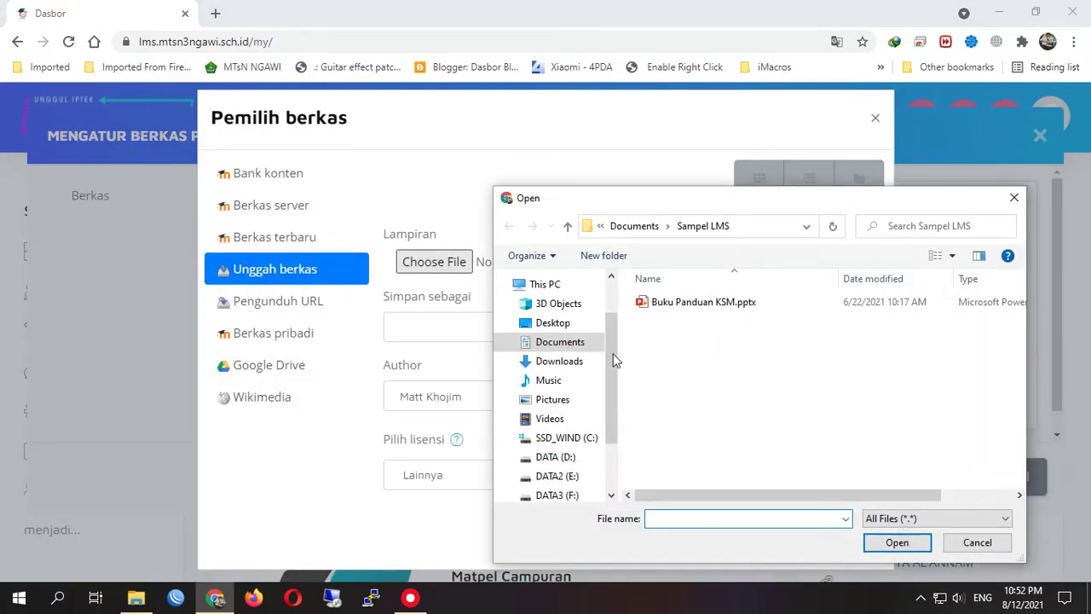
click(558, 343)
scroll(682, 401, down, 6)
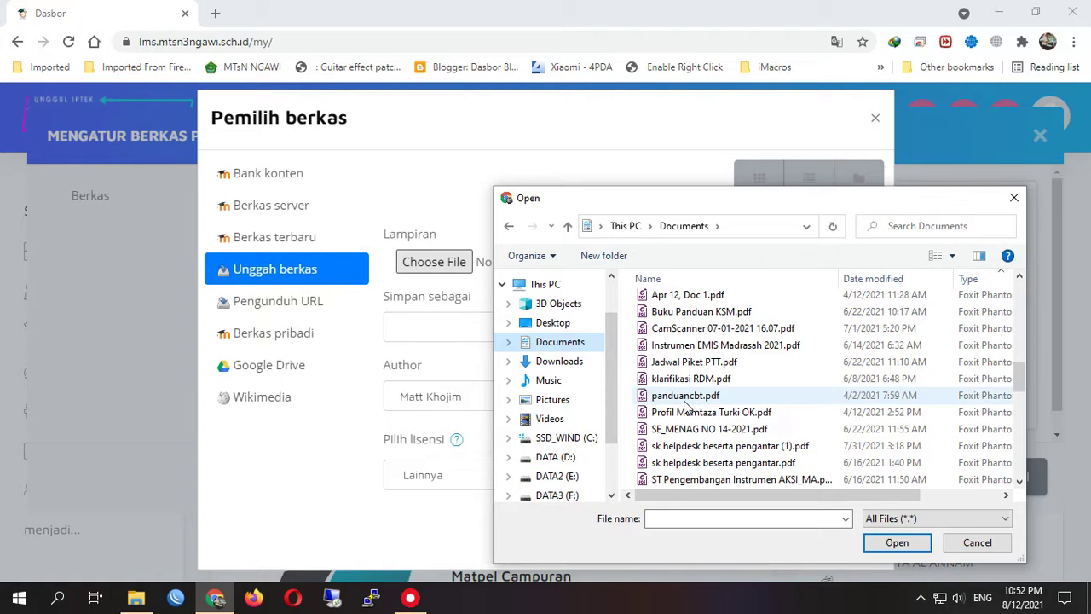
click(700, 311)
click(896, 542)
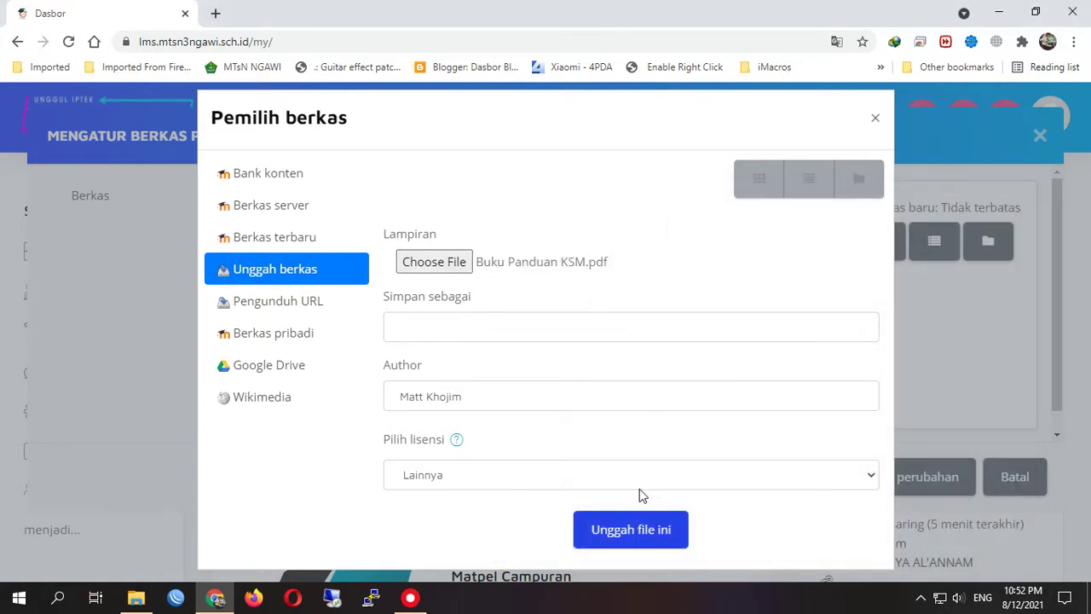
click(628, 528)
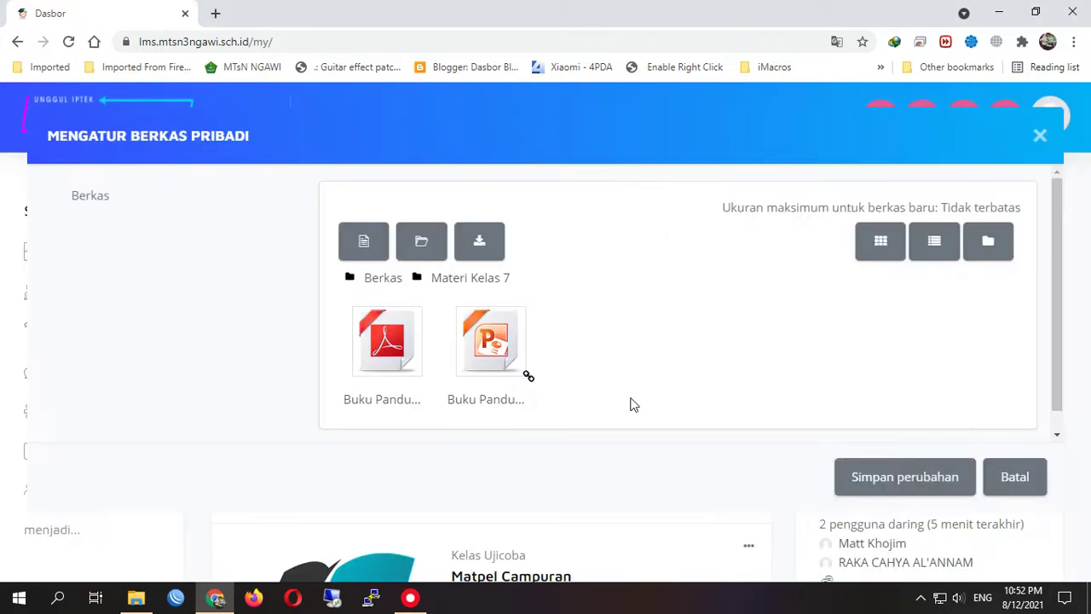
click(888, 482)
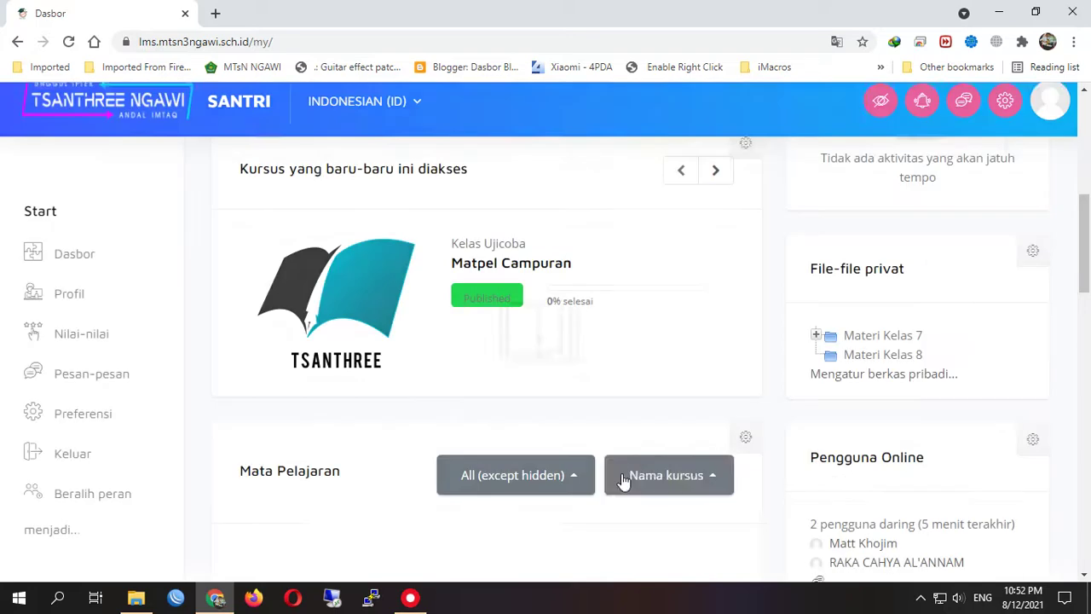
Open the Matpel Campuran course from the dashboard and expand its BAB 2 topic
scroll(434, 409, down, 1)
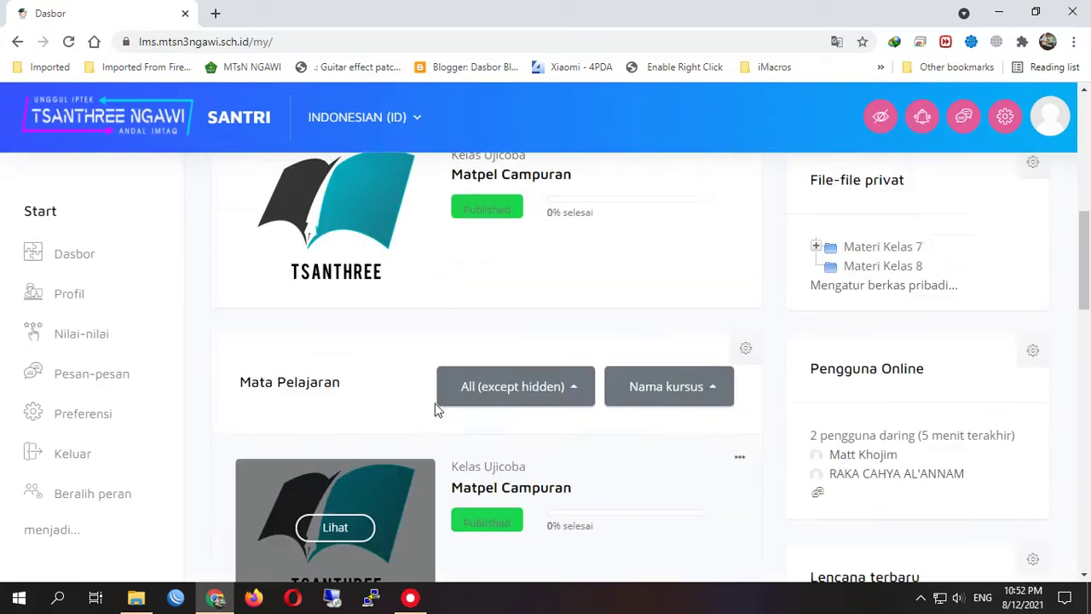
scroll(435, 409, up, 3)
scroll(434, 409, down, 6)
mouse_move(340, 247)
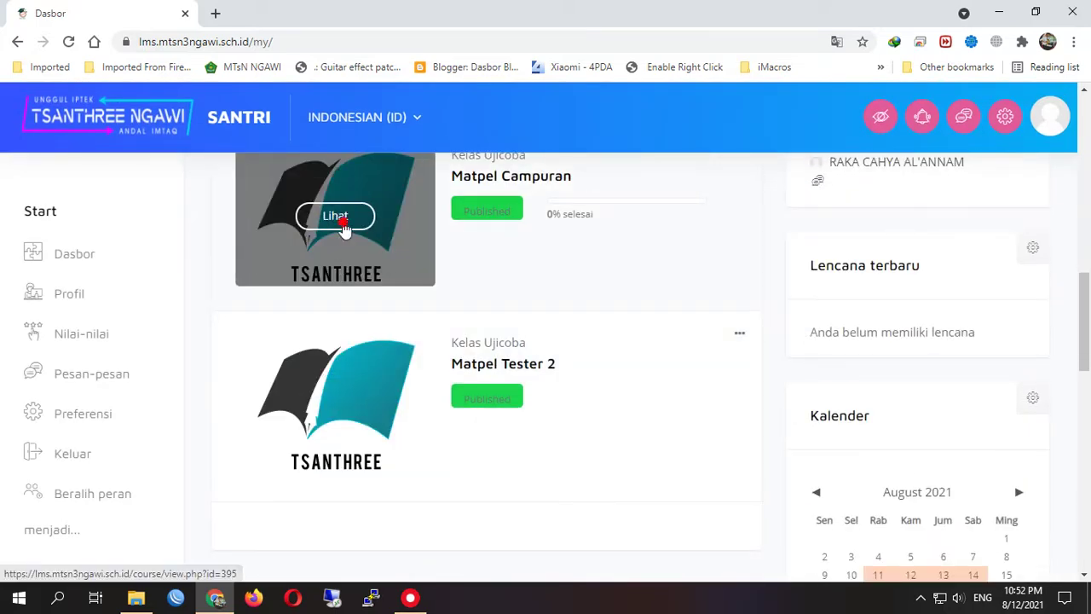
click(343, 227)
scroll(391, 328, down, 4)
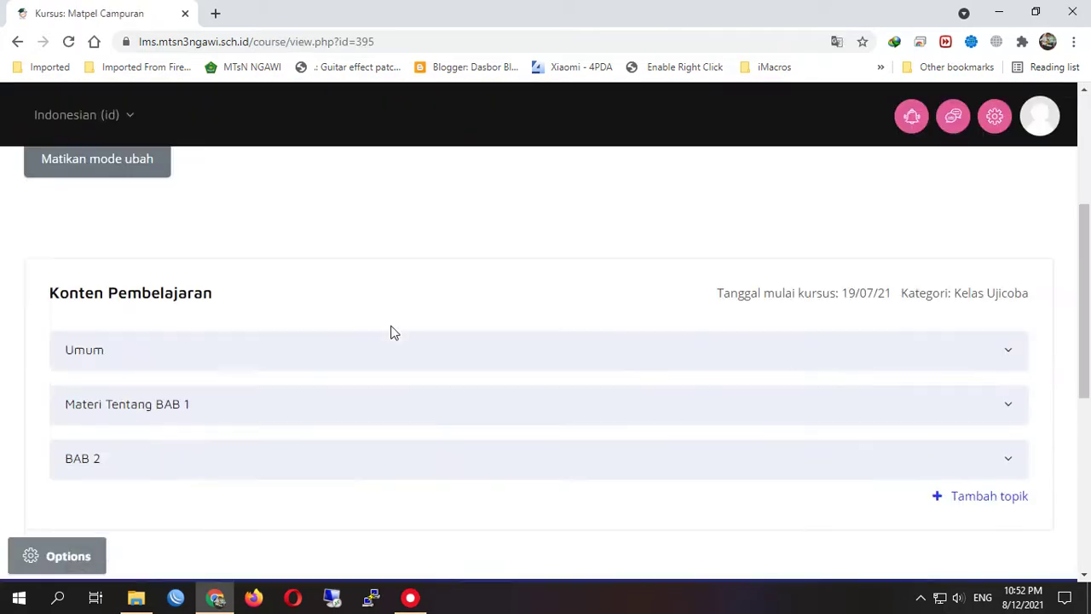
click(435, 414)
scroll(467, 415, down, 2)
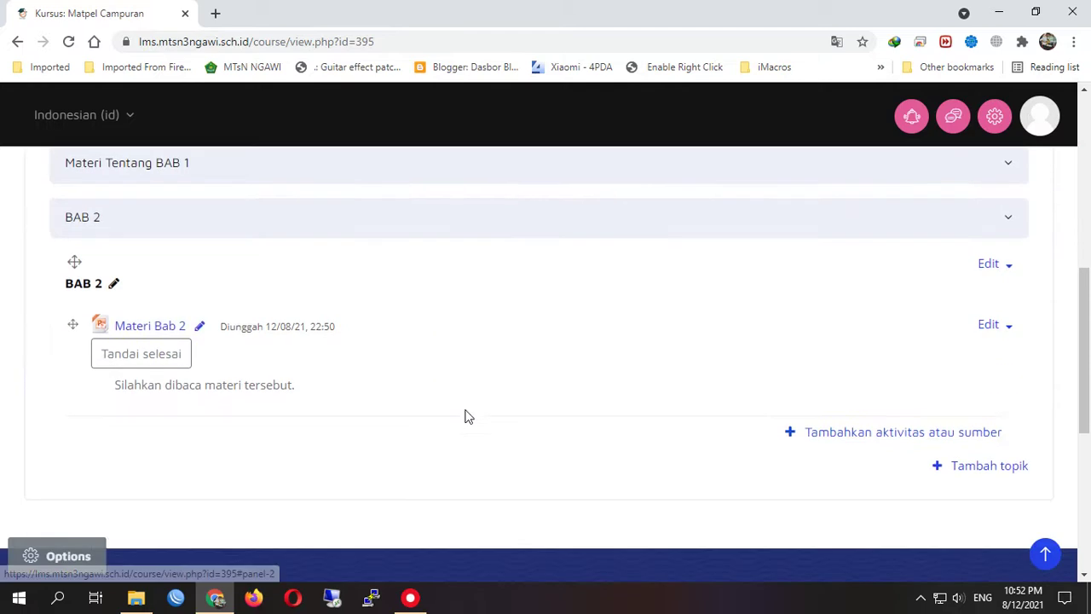
Start a new File resource in the BAB 2 topic and name it Materi PDF
click(901, 437)
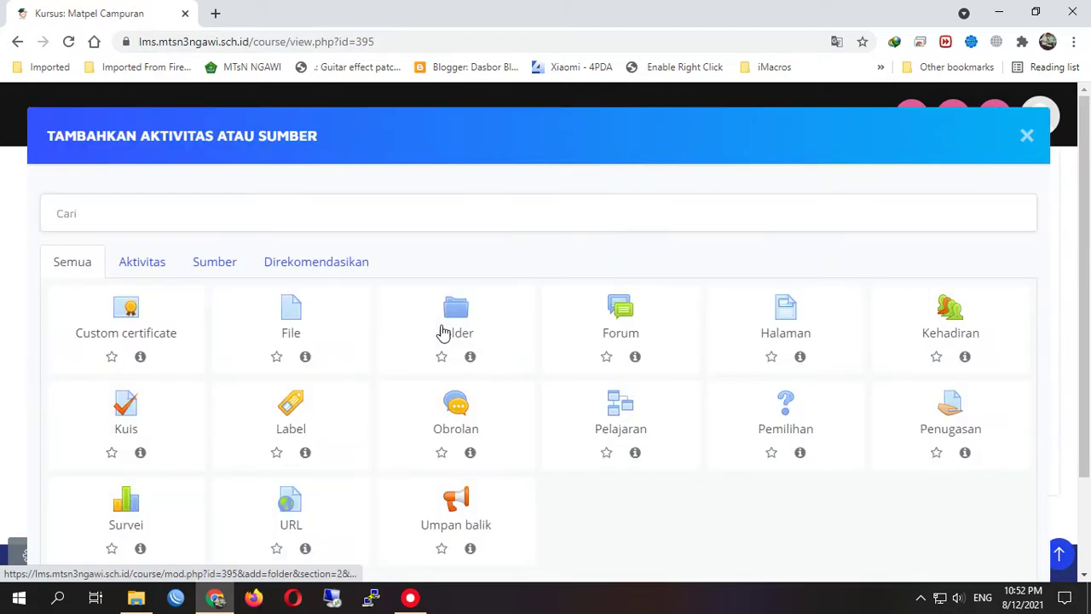
click(290, 312)
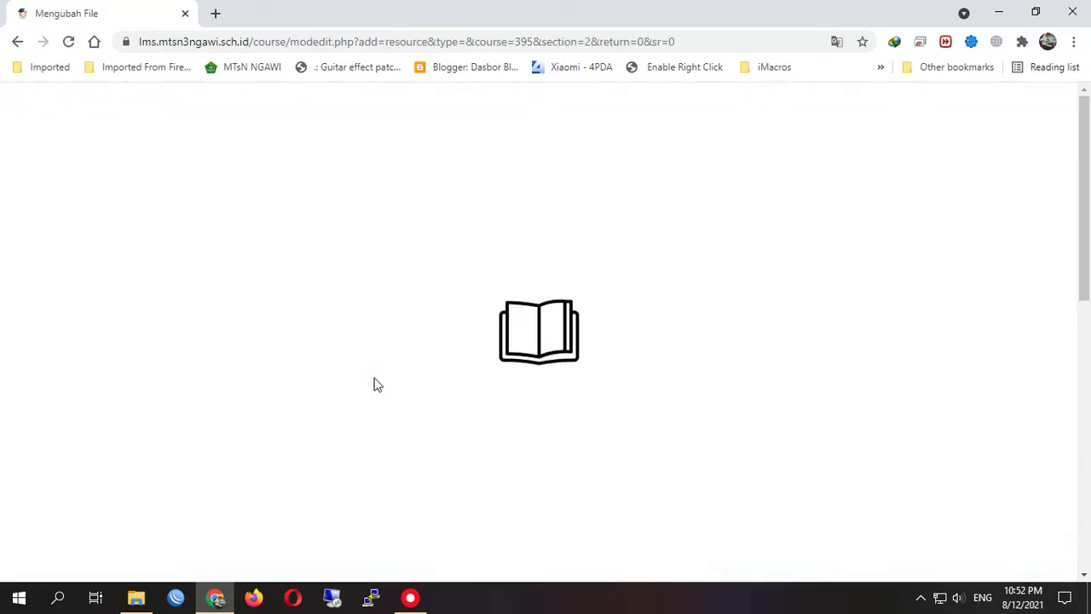
scroll(377, 383, down, 3)
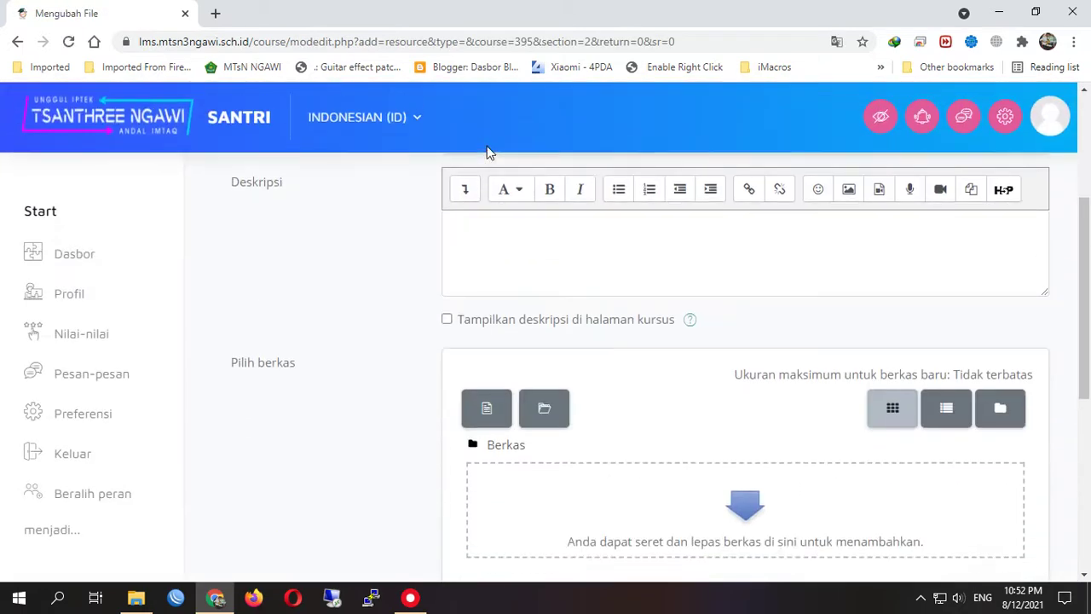
scroll(490, 152, up, 2)
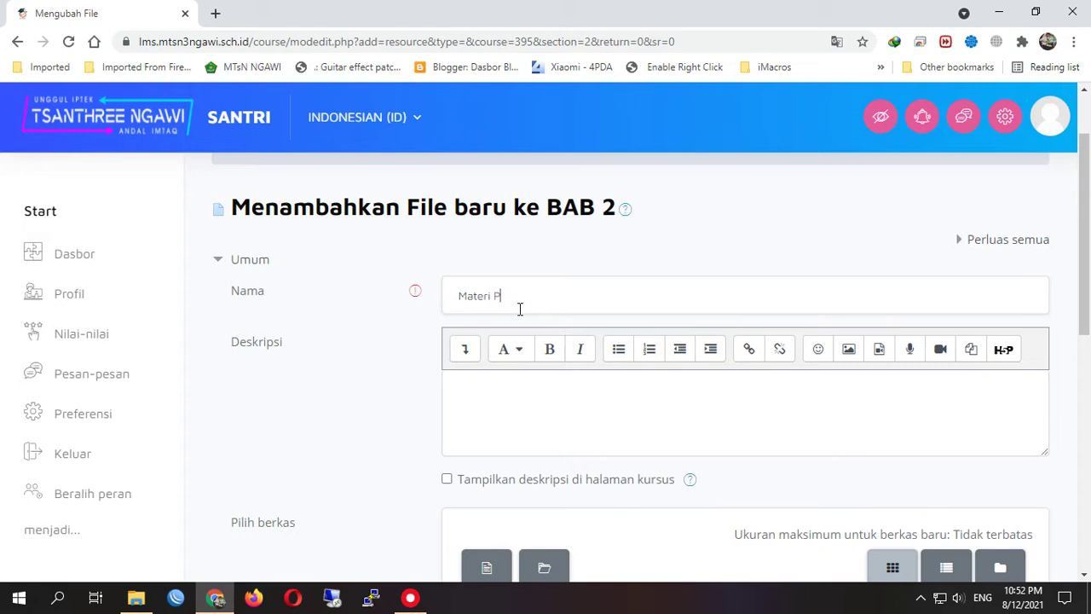
scroll(452, 401, down, 2)
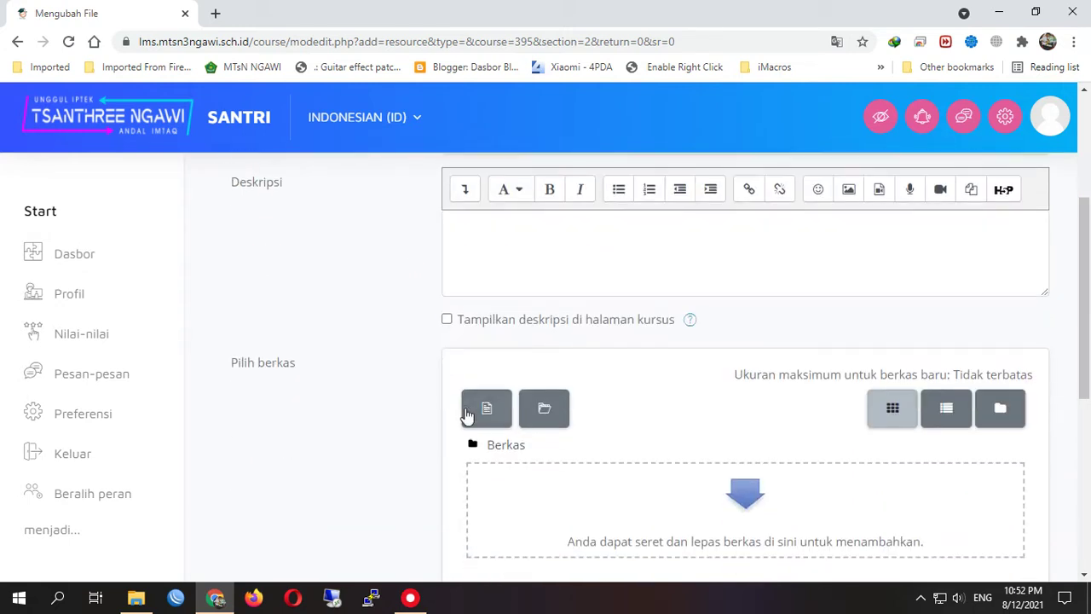
Attach a copy of Buku Panduan KSM.pdf from the Materi Kelas 7 private folder to the resource
click(487, 409)
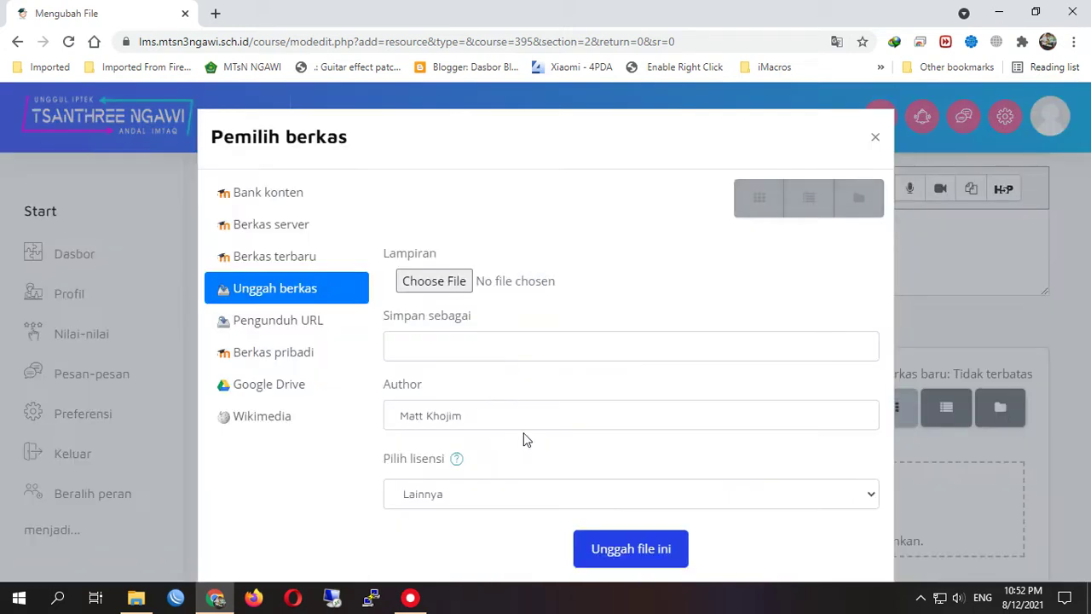
click(256, 352)
click(431, 284)
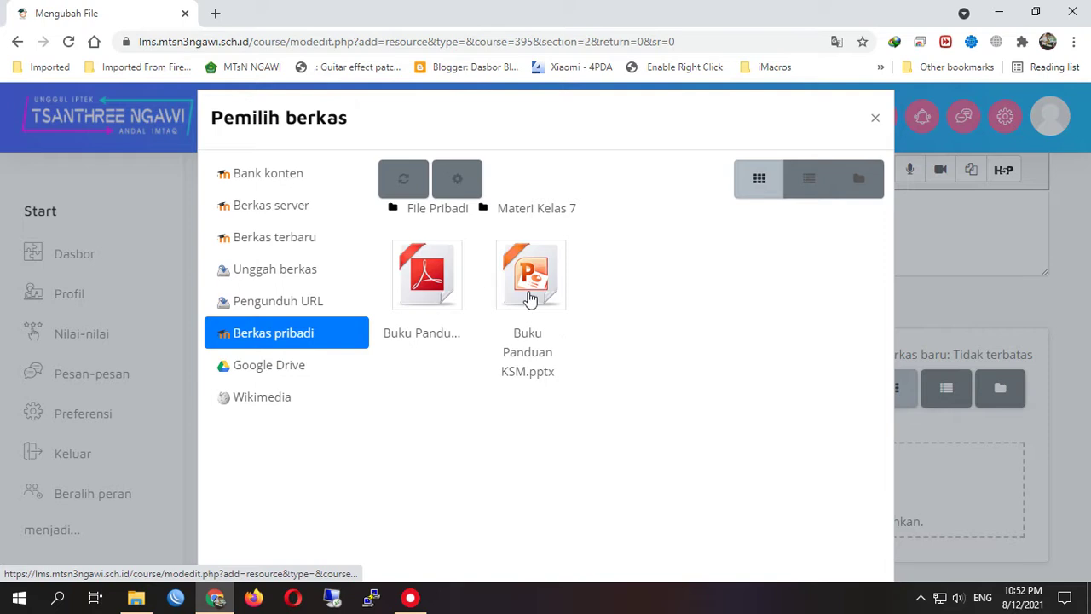
click(434, 290)
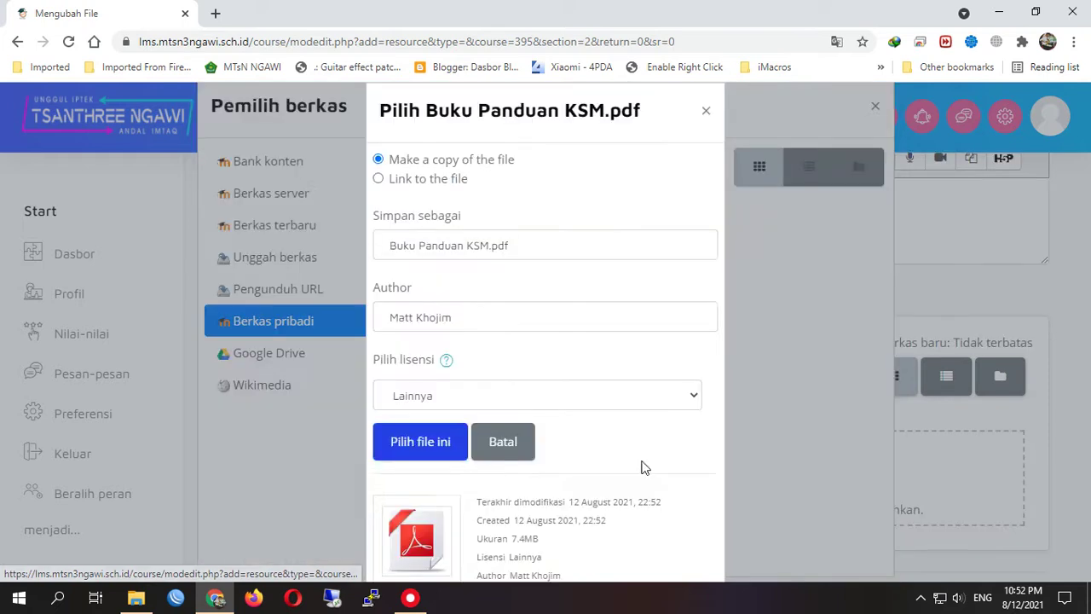
click(422, 440)
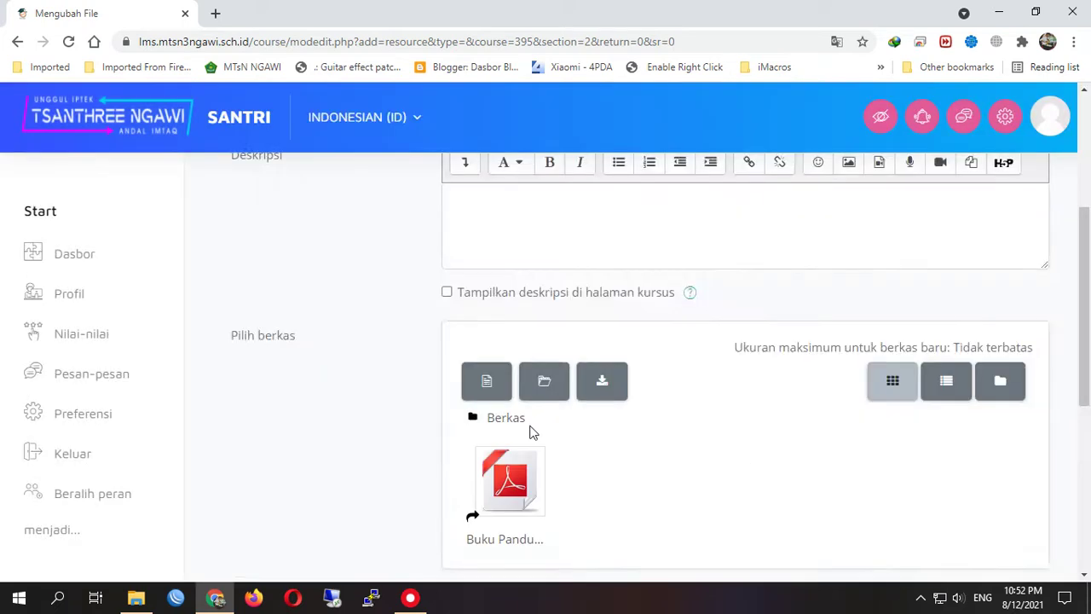
Save the Materi PDF resource and return to the course
scroll(618, 463, down, 3)
scroll(614, 456, down, 3)
click(568, 418)
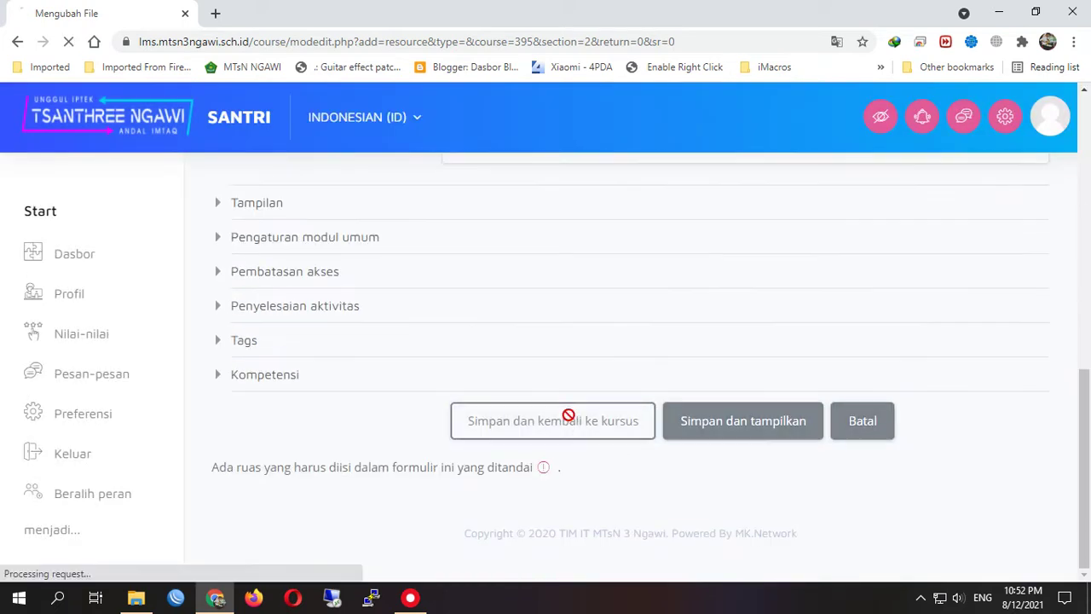
Open Materi PDF from the BAB 2 topic to check the document and go back to the course page
scroll(515, 412, up, 2)
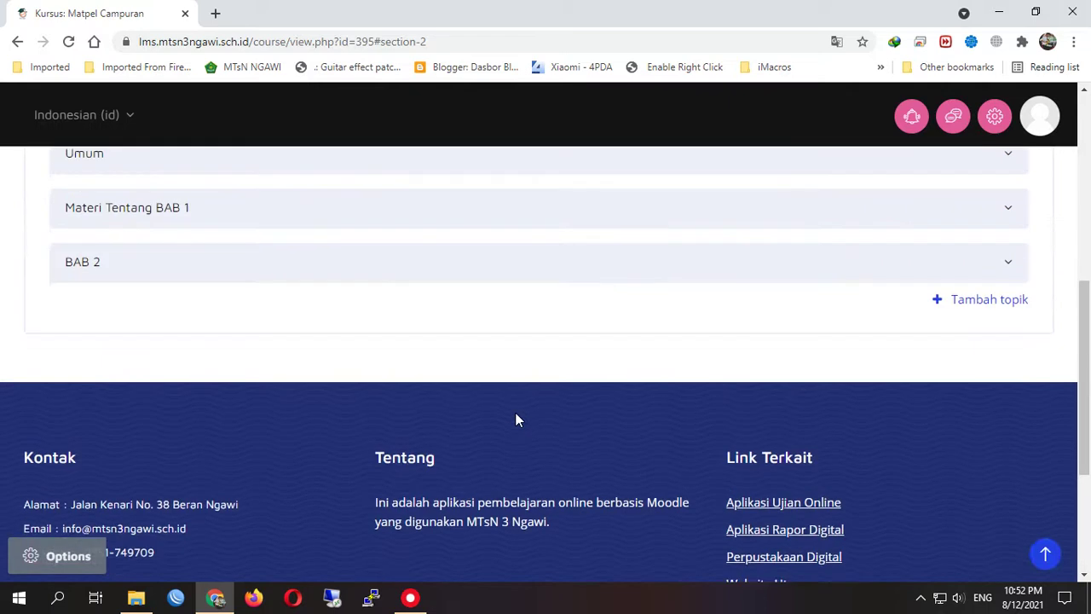
click(265, 283)
click(145, 496)
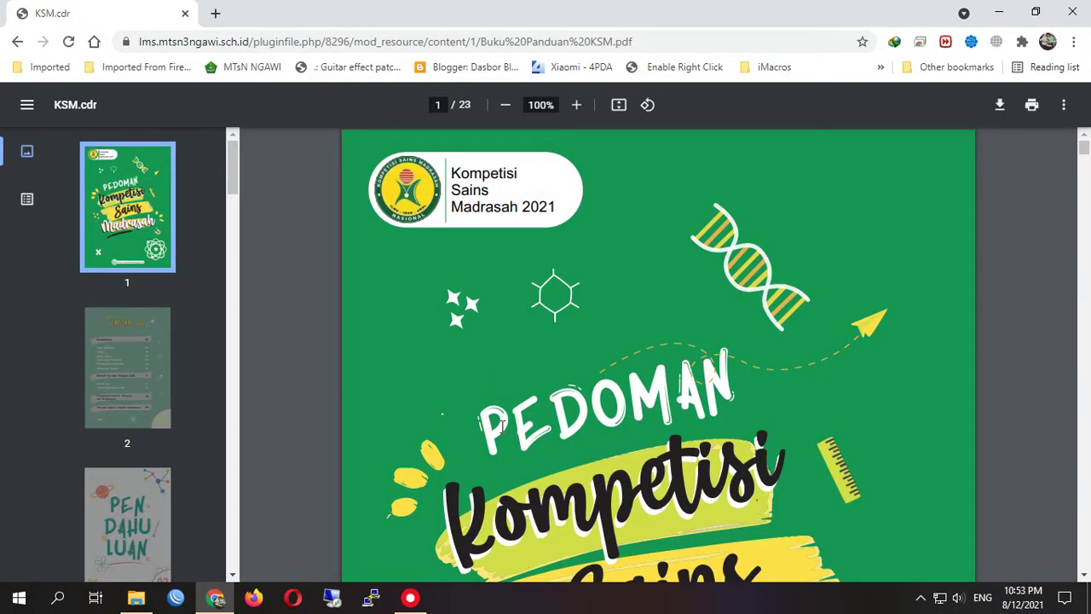
click(17, 41)
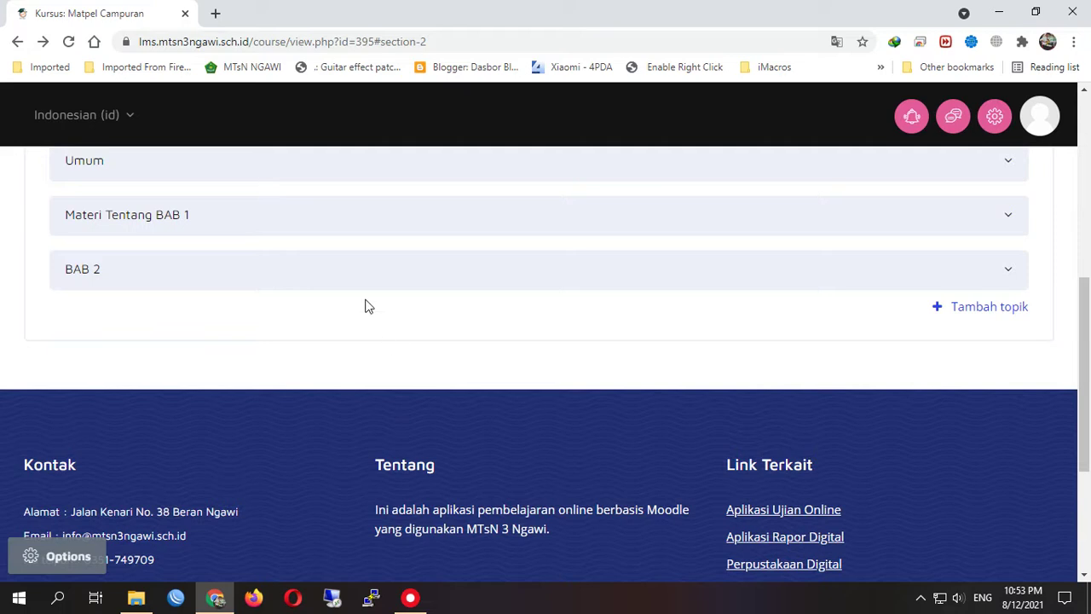
Review the course's content sections and the resources listed under BAB 2, leaving that topic collapsed
click(327, 280)
click(327, 280)
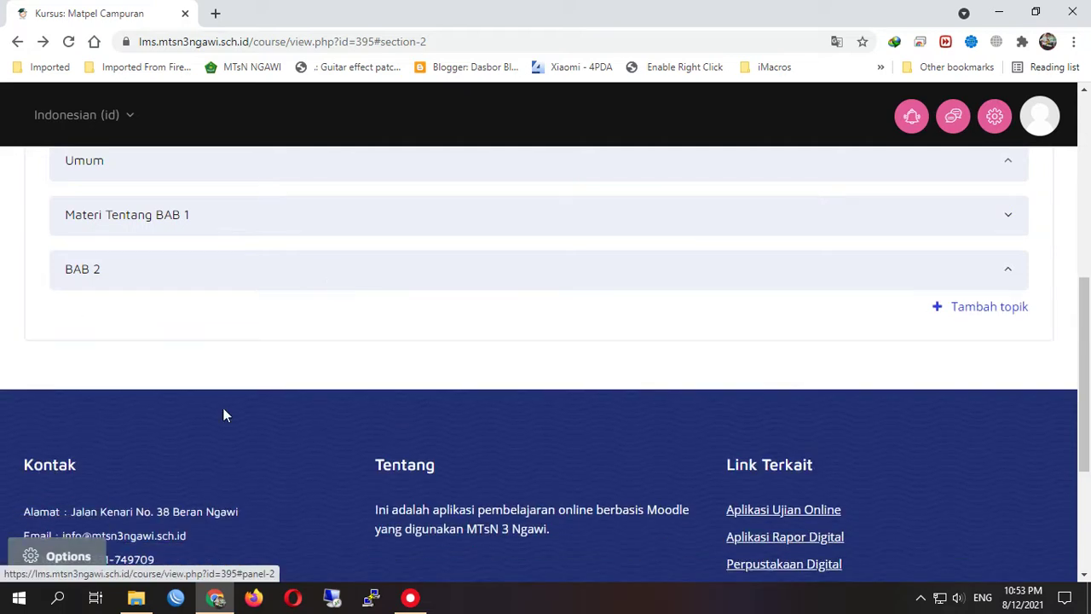
scroll(252, 413, up, 6)
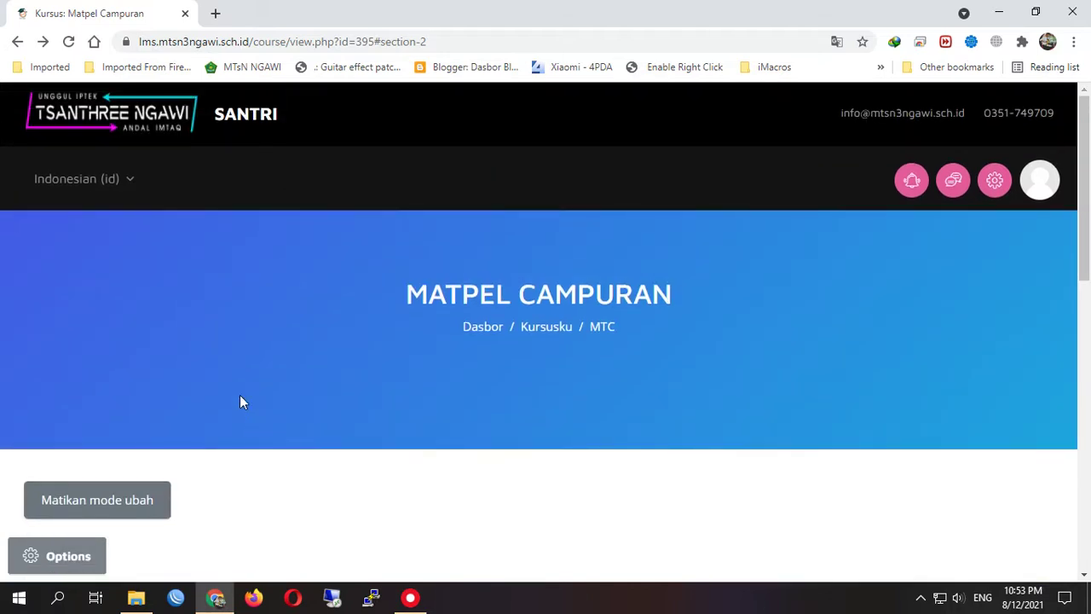
scroll(241, 401, down, 4)
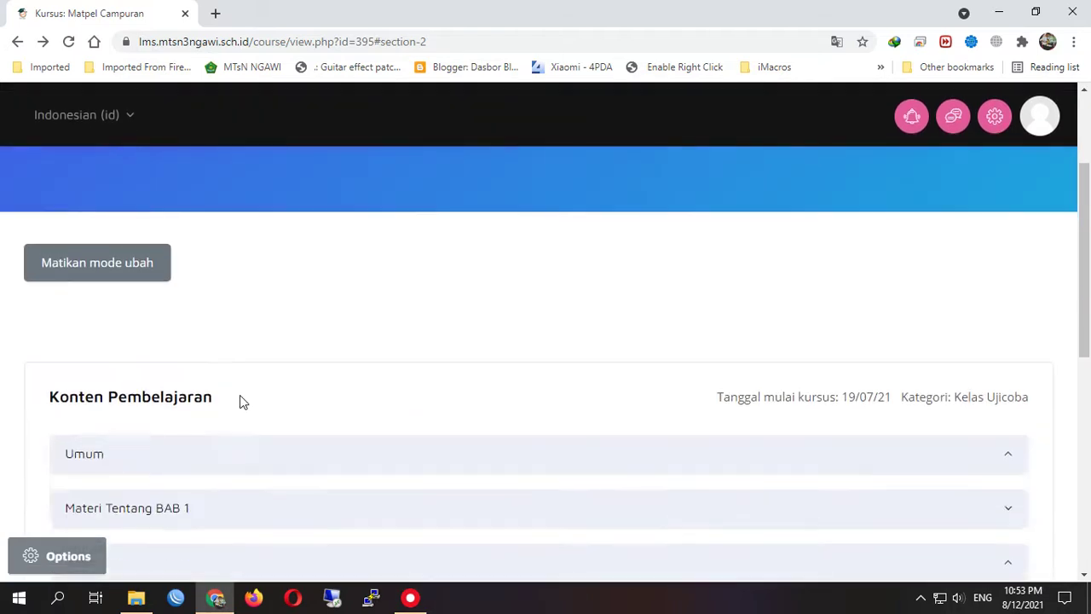
scroll(241, 402, down, 3)
scroll(241, 402, up, 3)
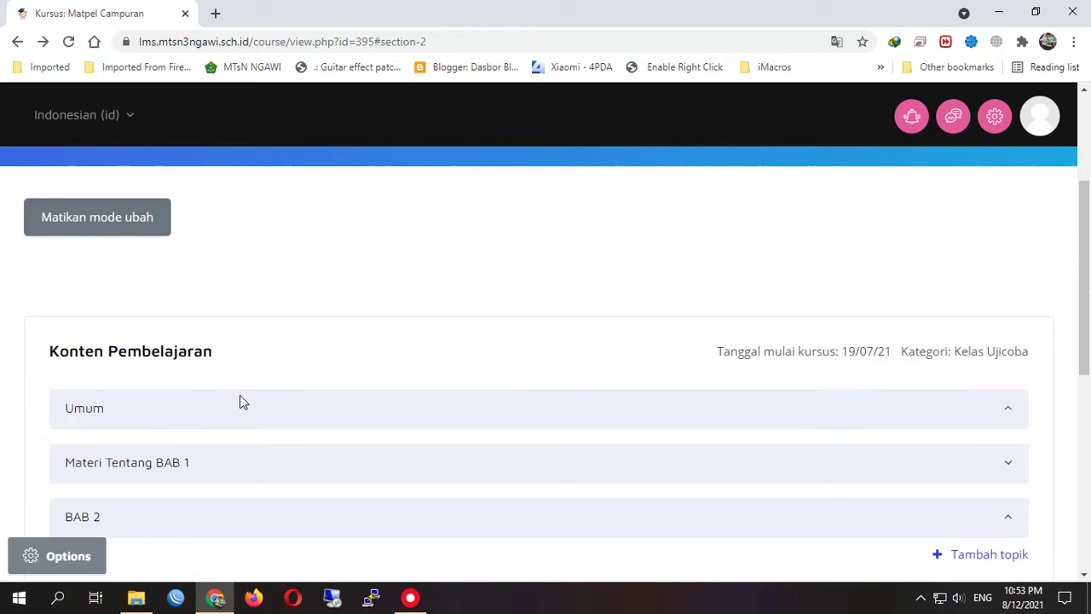
scroll(240, 403, down, 2)
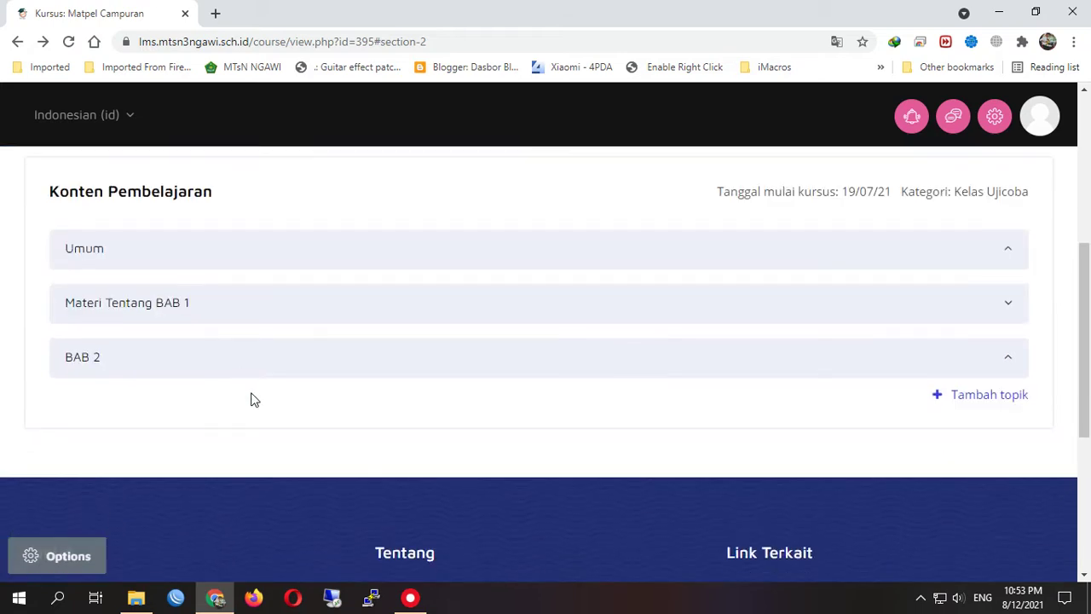
click(274, 365)
click(274, 369)
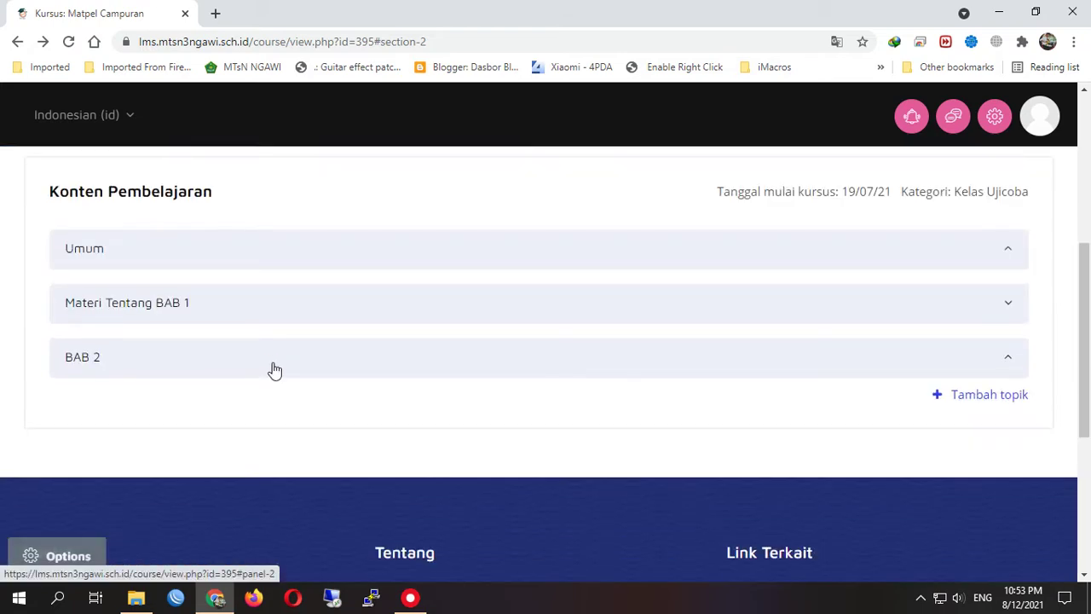
click(373, 362)
scroll(374, 362, down, 2)
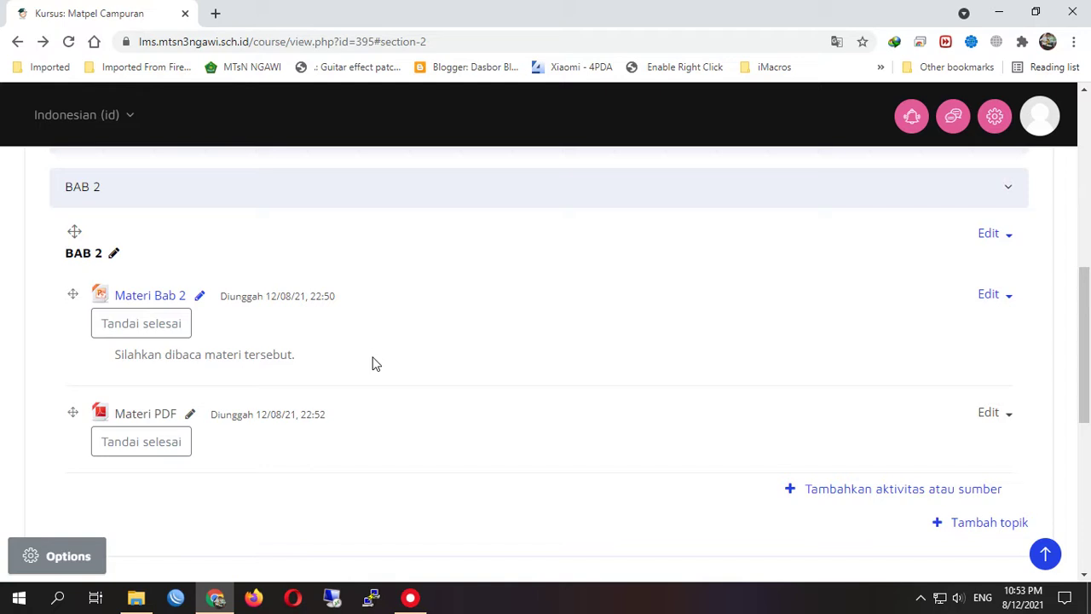
scroll(373, 364, up, 2)
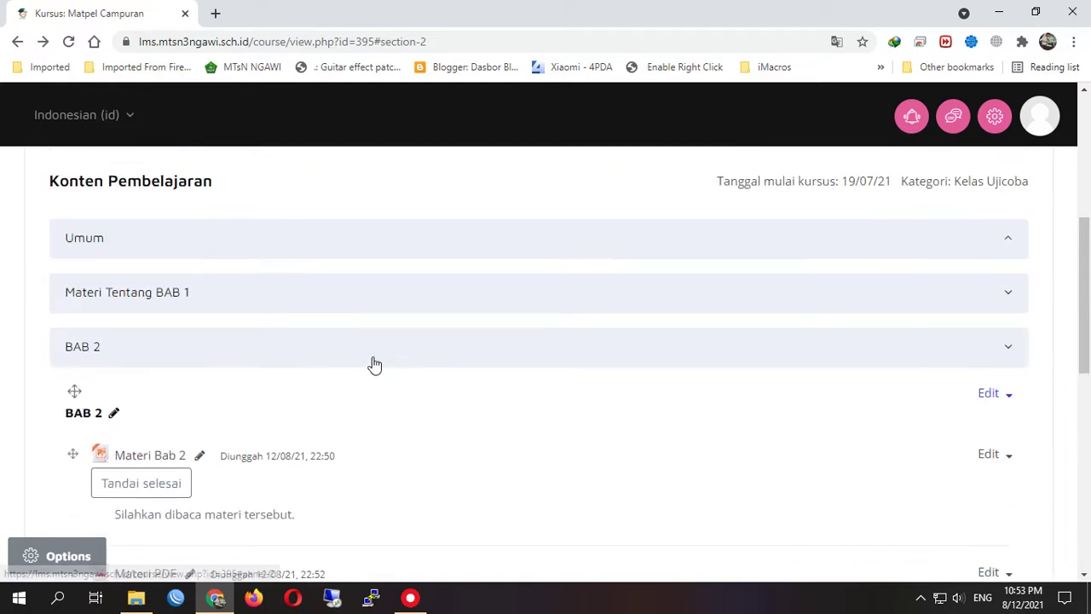
click(375, 363)
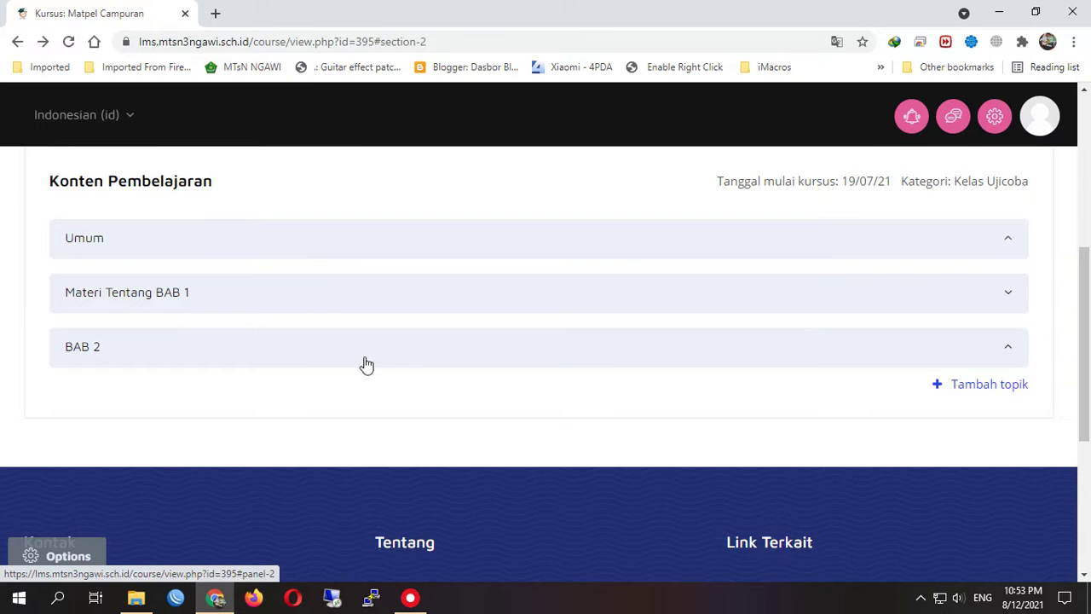
Return to the dashboard and look over the courses listed under Mata Pelajaran
scroll(366, 362, up, 6)
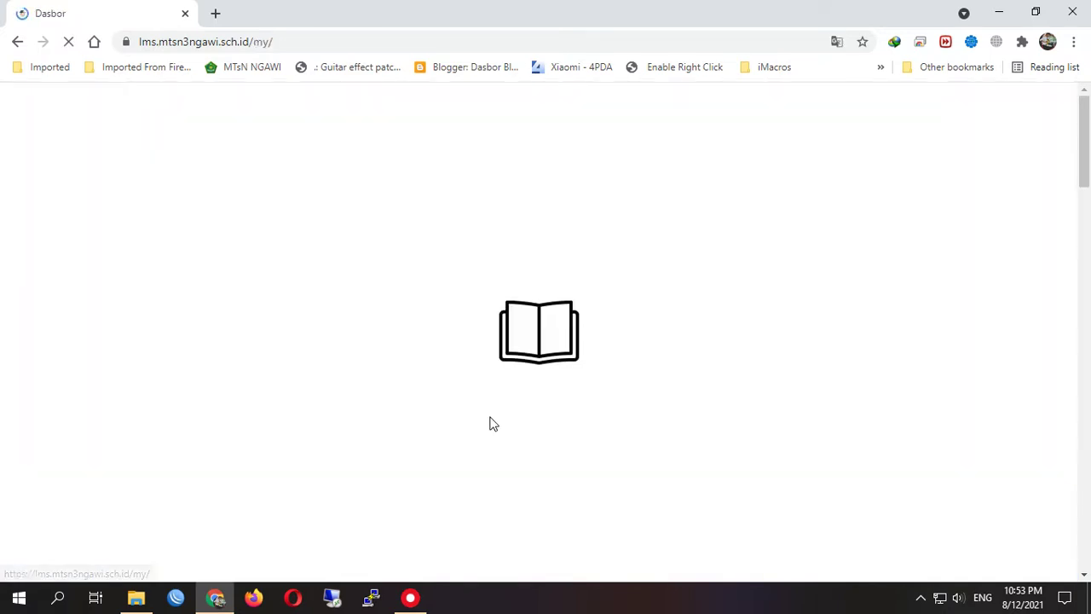
scroll(490, 421, down, 7)
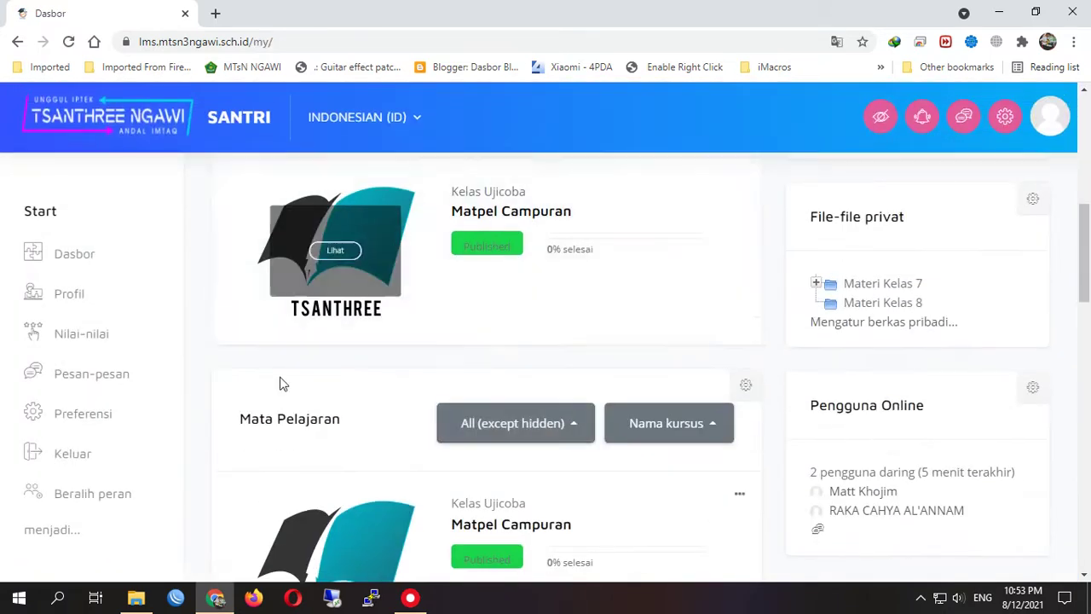
scroll(315, 465, down, 2)
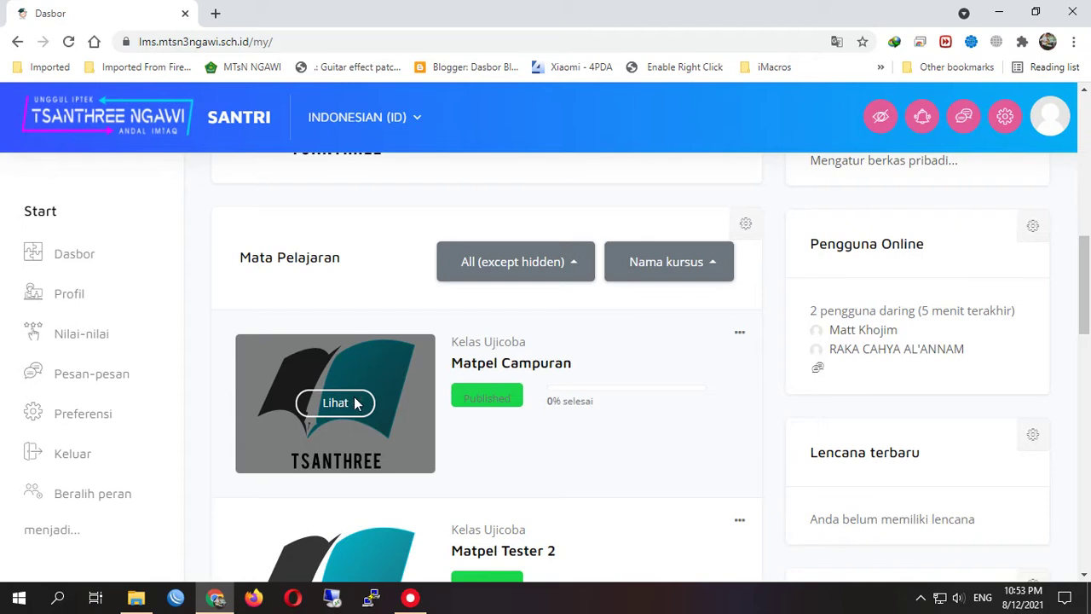
scroll(368, 415, down, 2)
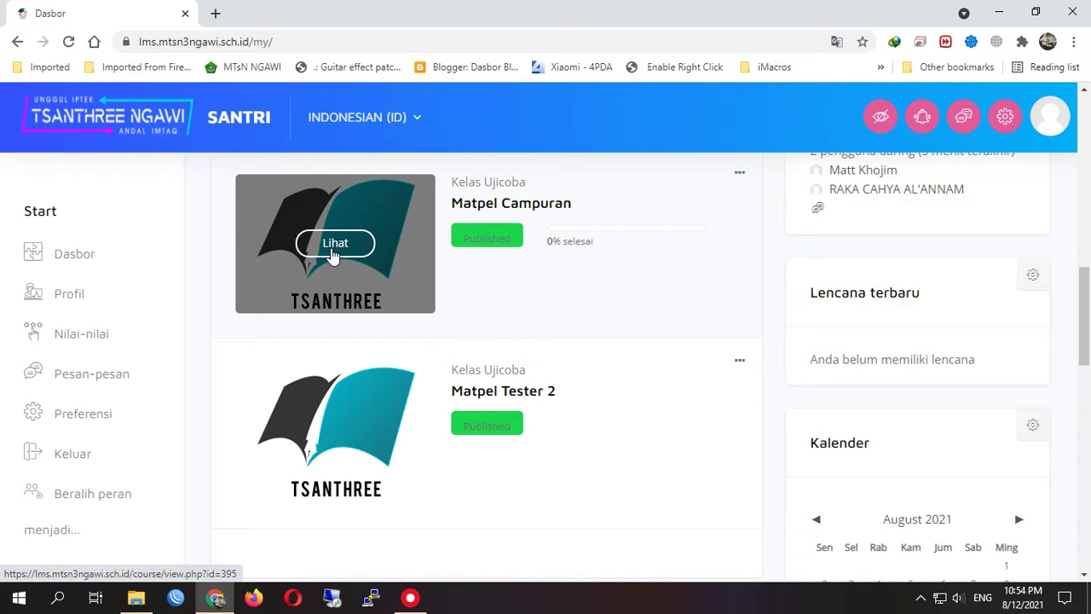
scroll(510, 374, up, 1)
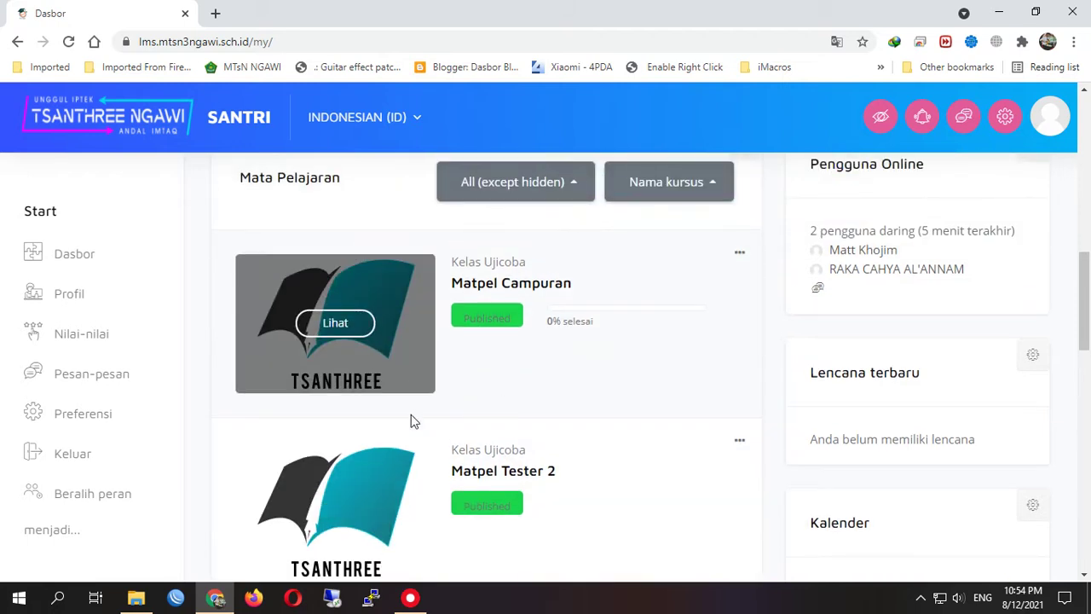